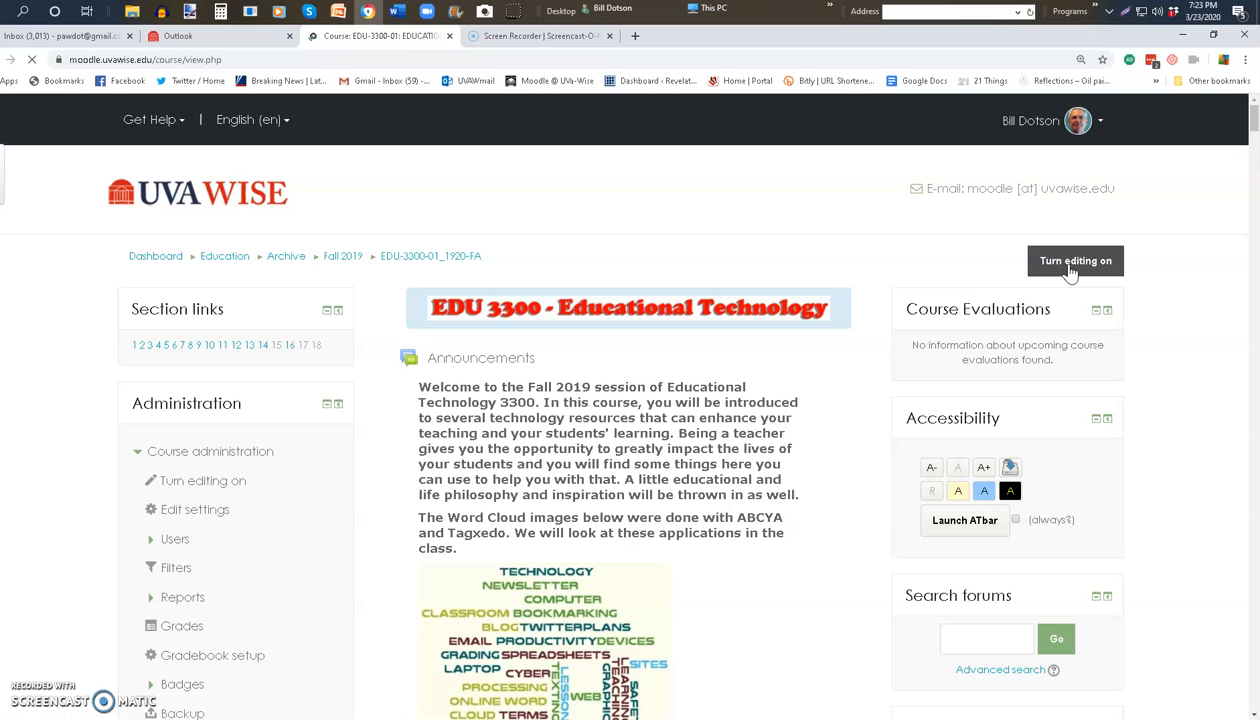
Turn on course editing and add an Assignment activity to the general section above Topic 1
{"action": "left_click", "coordinate": [1070, 262]}
{"action": "left_click", "coordinate": [924, 360]}
{"action": "scroll", "coordinate": [832, 374], "scroll_direction": "down", "scroll_amount": 6}
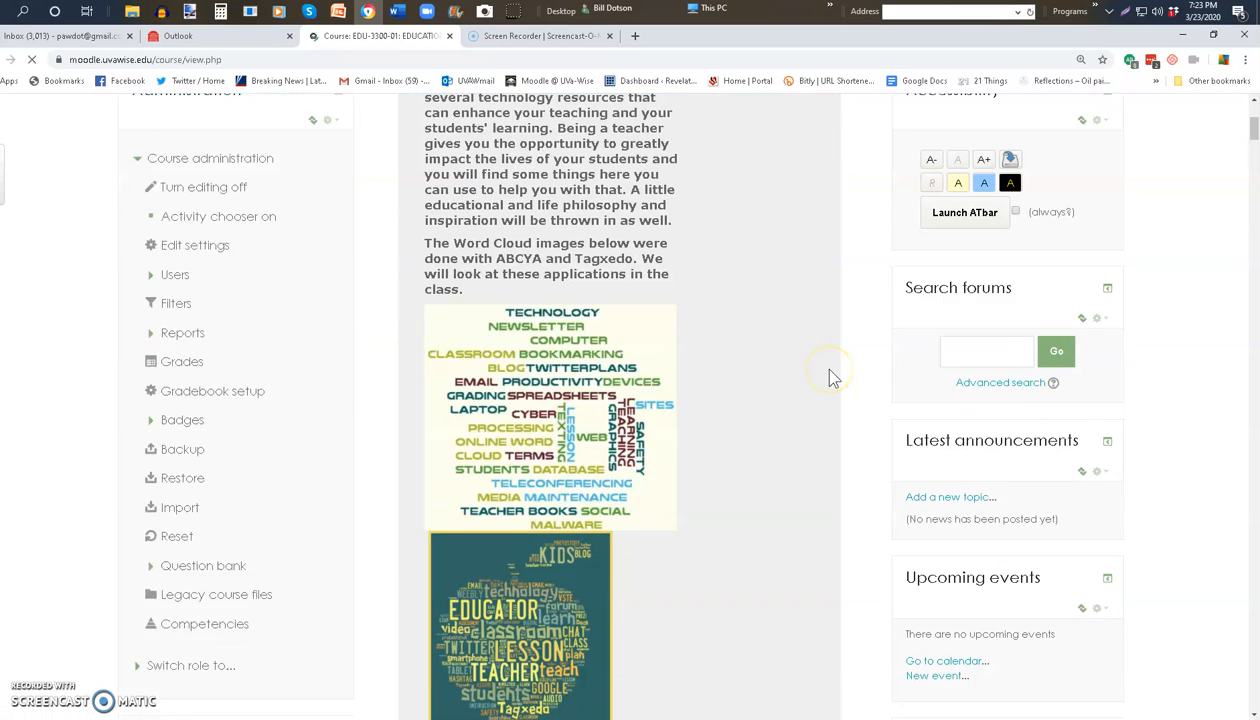
{"action": "scroll", "coordinate": [832, 378], "scroll_direction": "down", "scroll_amount": 5}
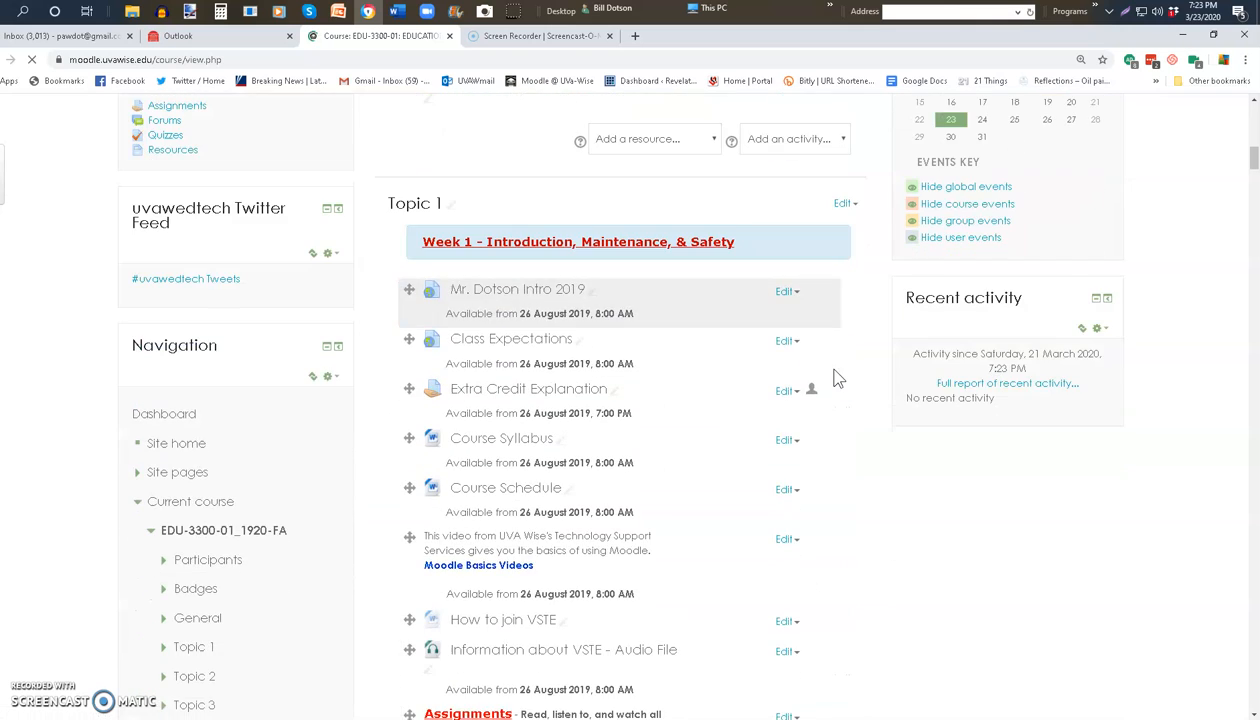
{"action": "scroll", "coordinate": [826, 378], "scroll_direction": "down", "scroll_amount": 4}
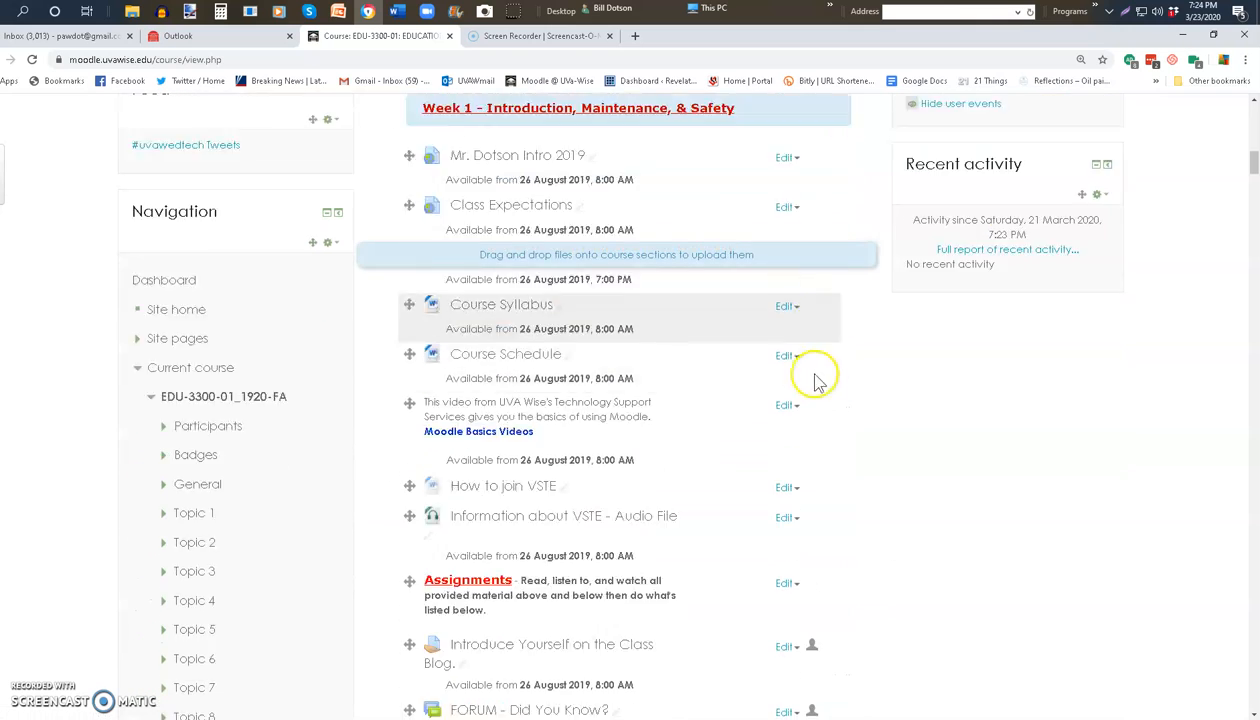
{"action": "scroll", "coordinate": [793, 386], "scroll_direction": "up", "scroll_amount": 5}
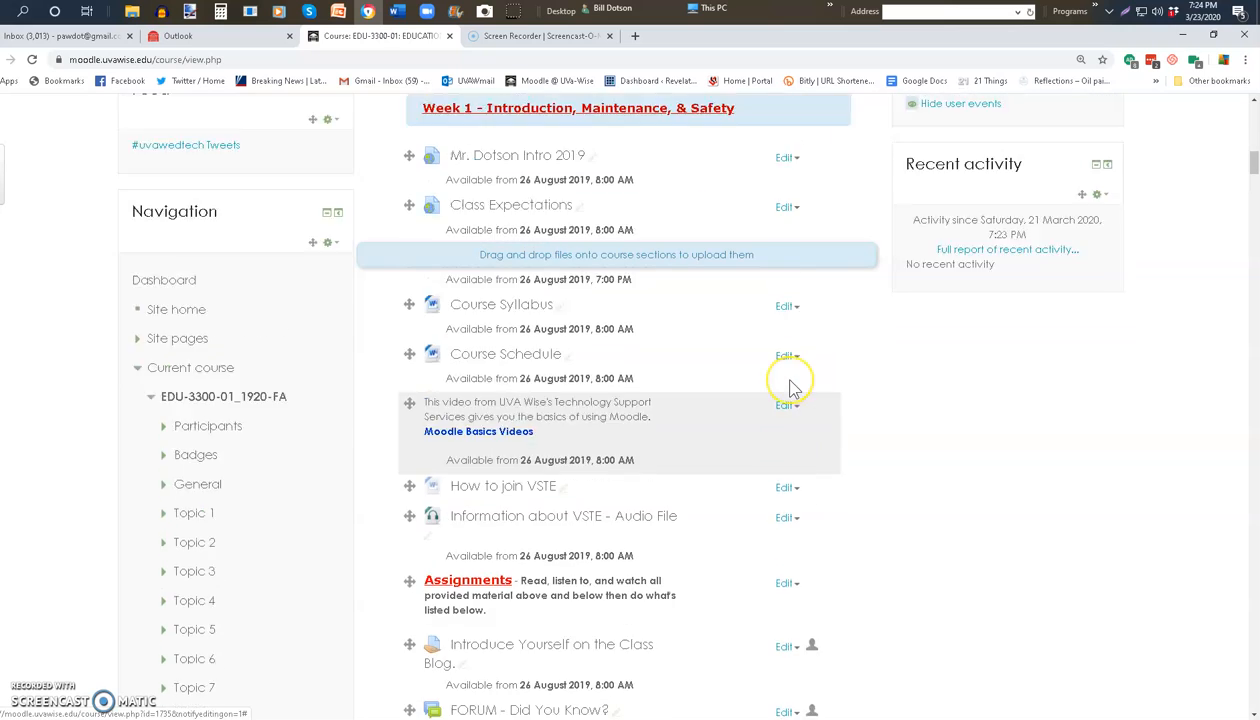
{"action": "scroll", "coordinate": [793, 386], "scroll_direction": "up", "scroll_amount": 2}
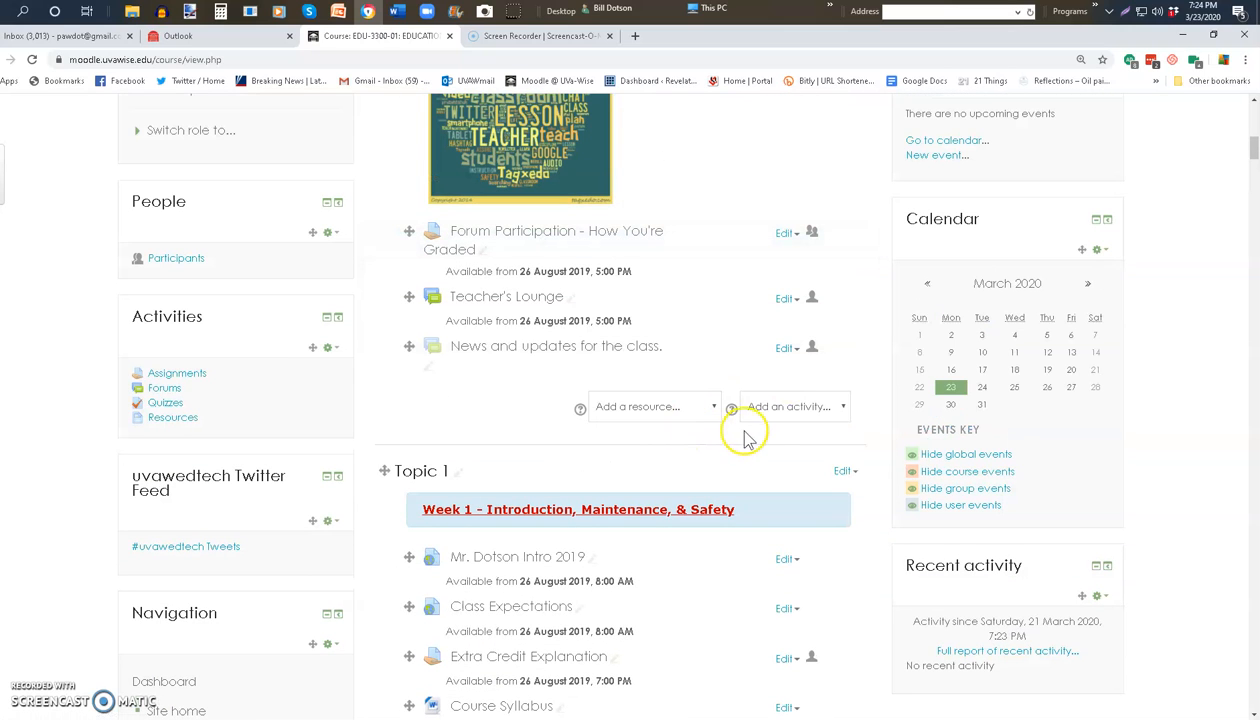
{"action": "left_click", "coordinate": [779, 414]}
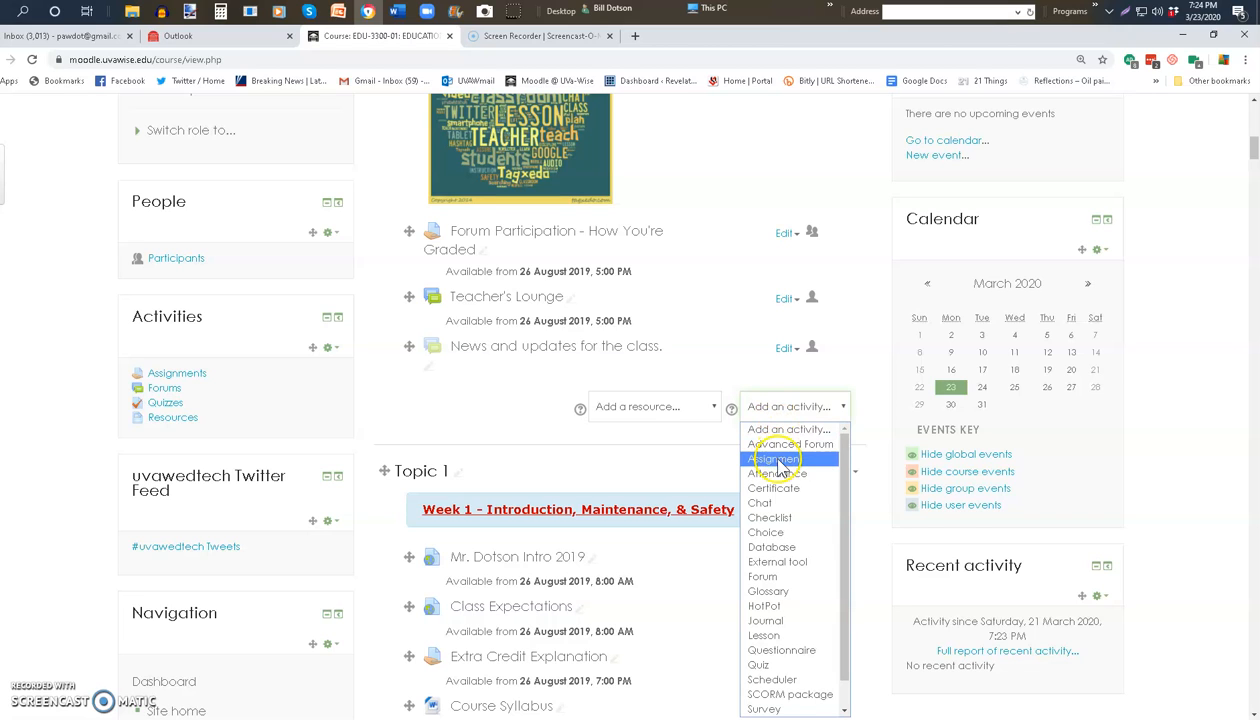
{"action": "left_click", "coordinate": [775, 459]}
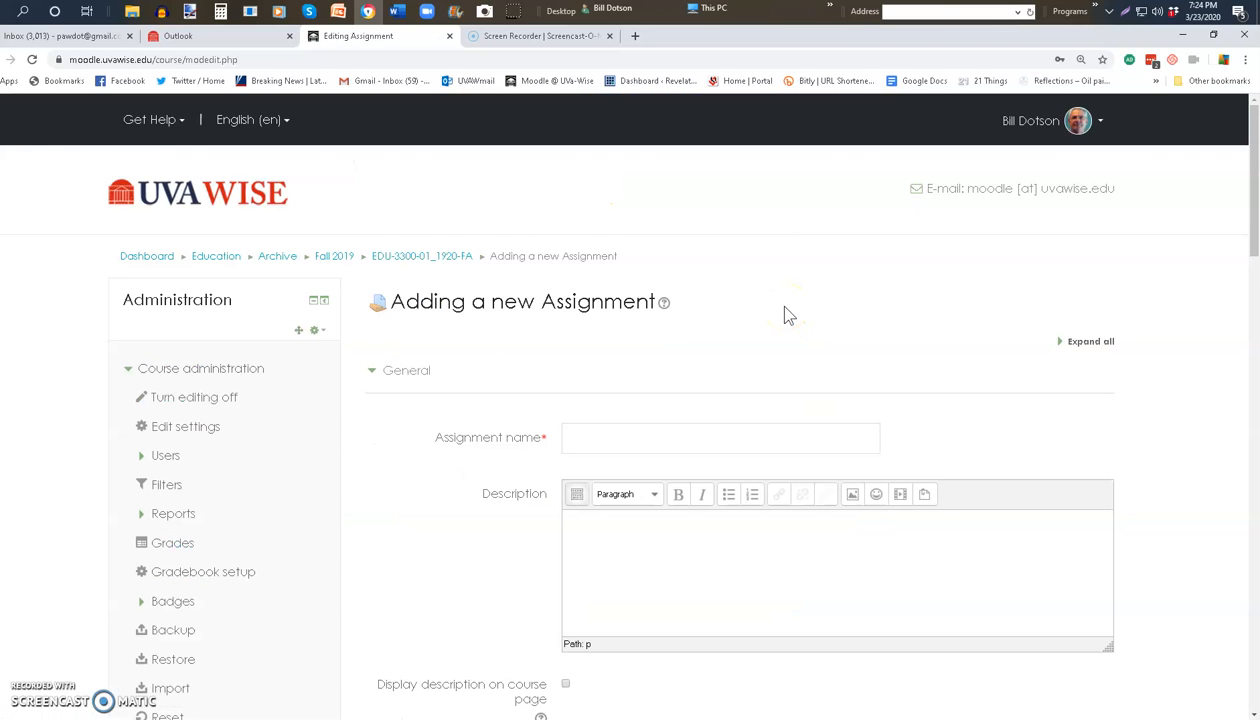
Review the new assignment's general fields, availability dates and submission types
{"action": "scroll", "coordinate": [785, 316], "scroll_direction": "down", "scroll_amount": 1}
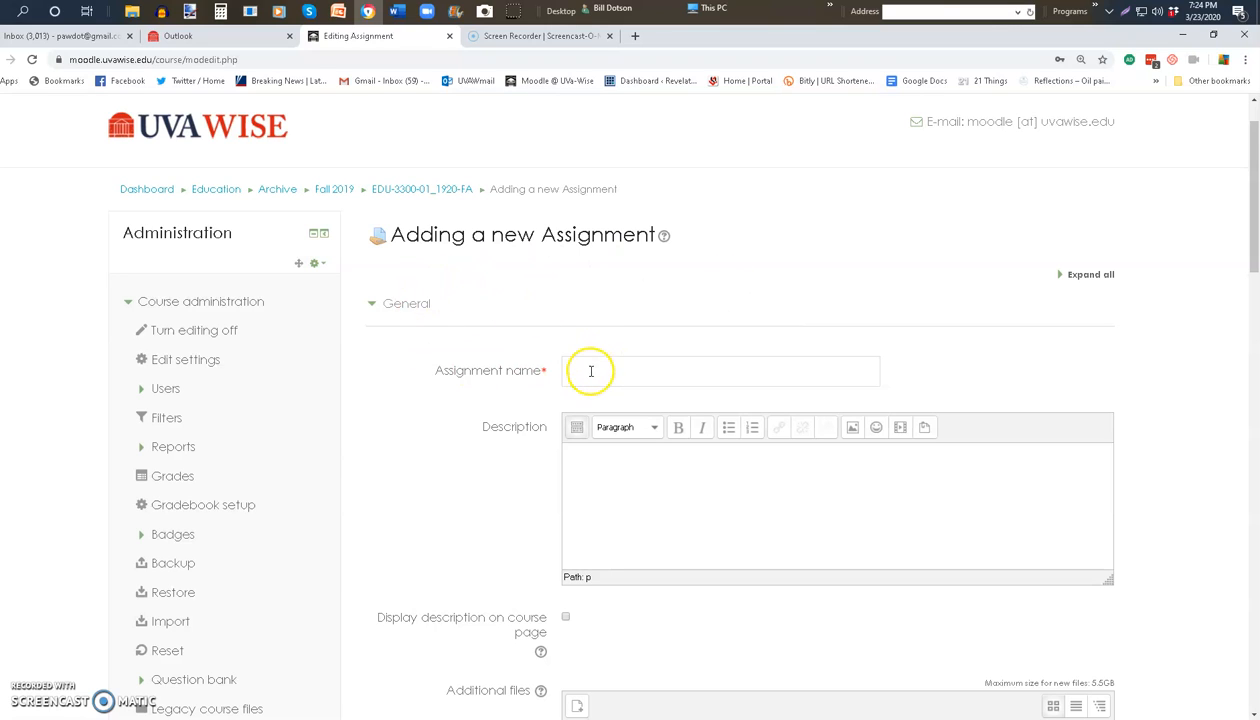
{"action": "scroll", "coordinate": [588, 456], "scroll_direction": "down", "scroll_amount": 2}
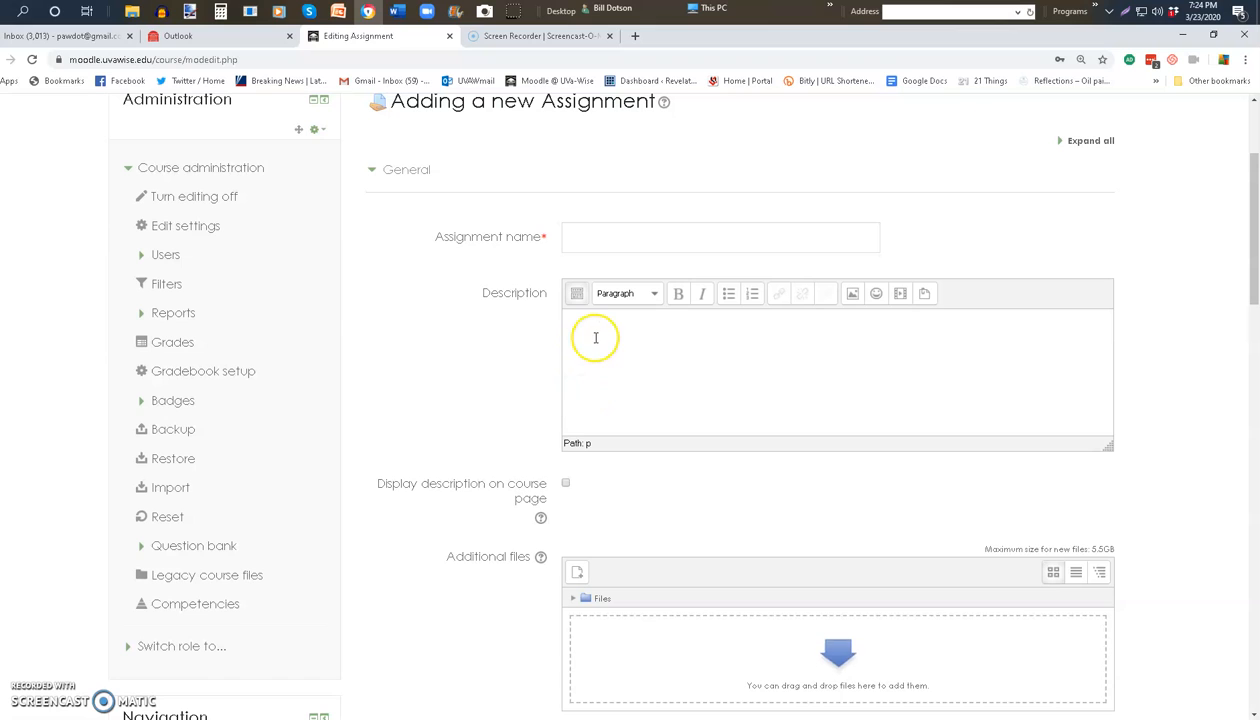
{"action": "scroll", "coordinate": [595, 338], "scroll_direction": "down", "scroll_amount": 3}
{"action": "scroll", "coordinate": [595, 338], "scroll_direction": "down", "scroll_amount": 4}
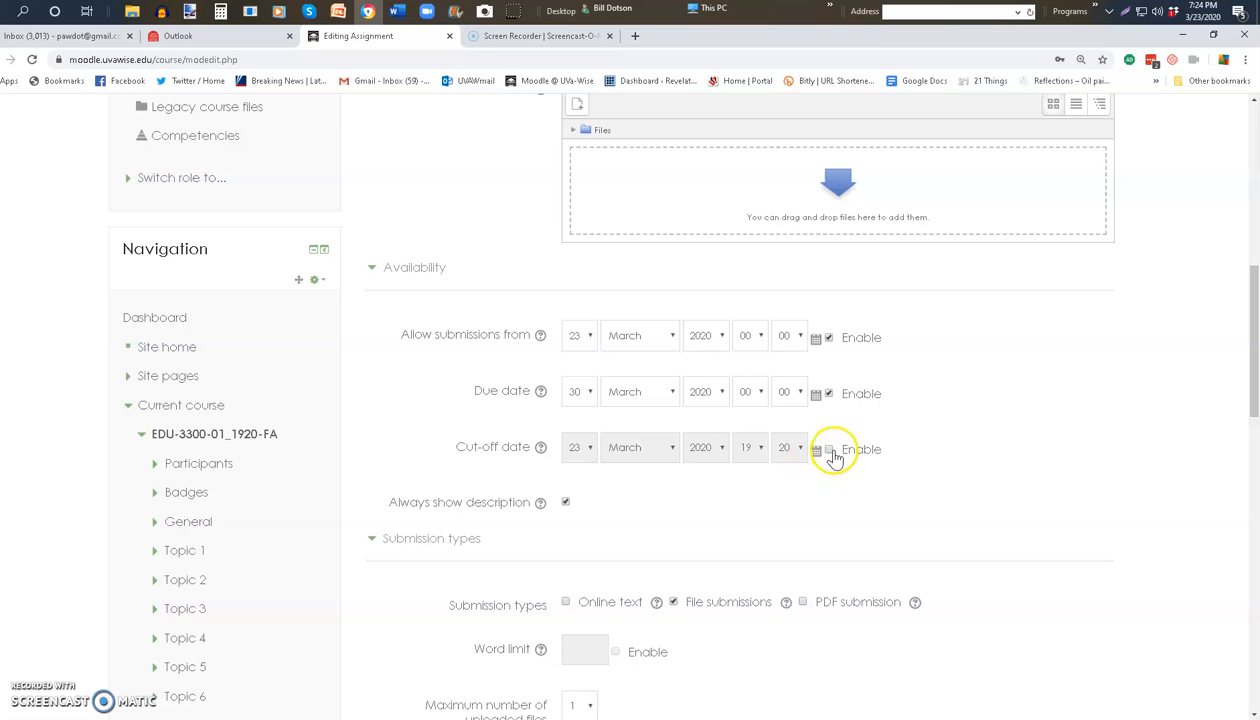
{"action": "scroll", "coordinate": [399, 400], "scroll_direction": "down", "scroll_amount": 2}
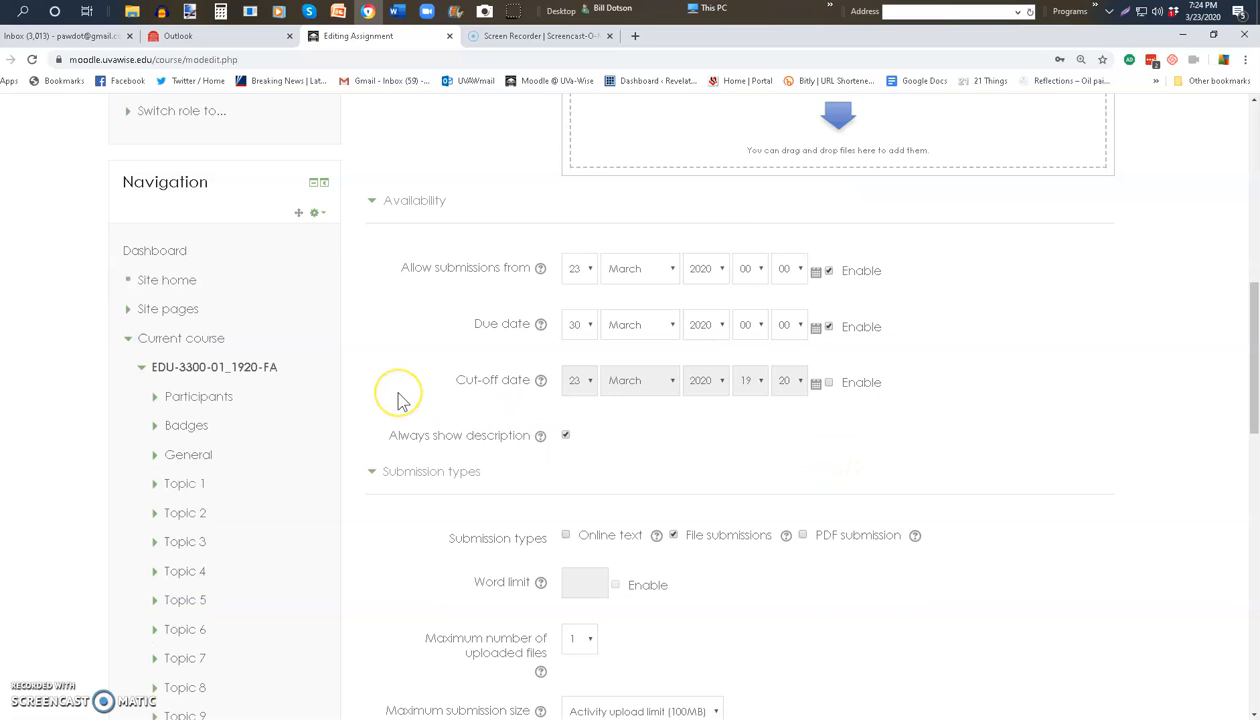
{"action": "scroll", "coordinate": [397, 400], "scroll_direction": "down", "scroll_amount": 1}
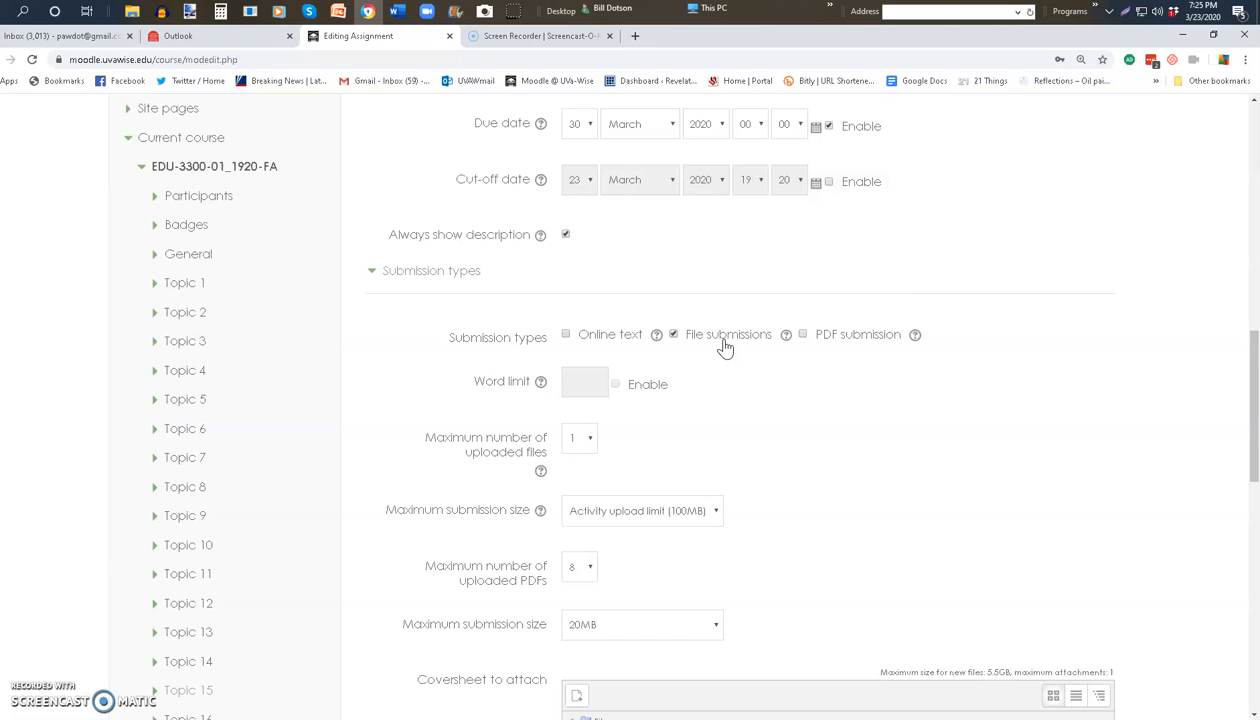
{"action": "scroll", "coordinate": [724, 347], "scroll_direction": "down", "scroll_amount": 1}
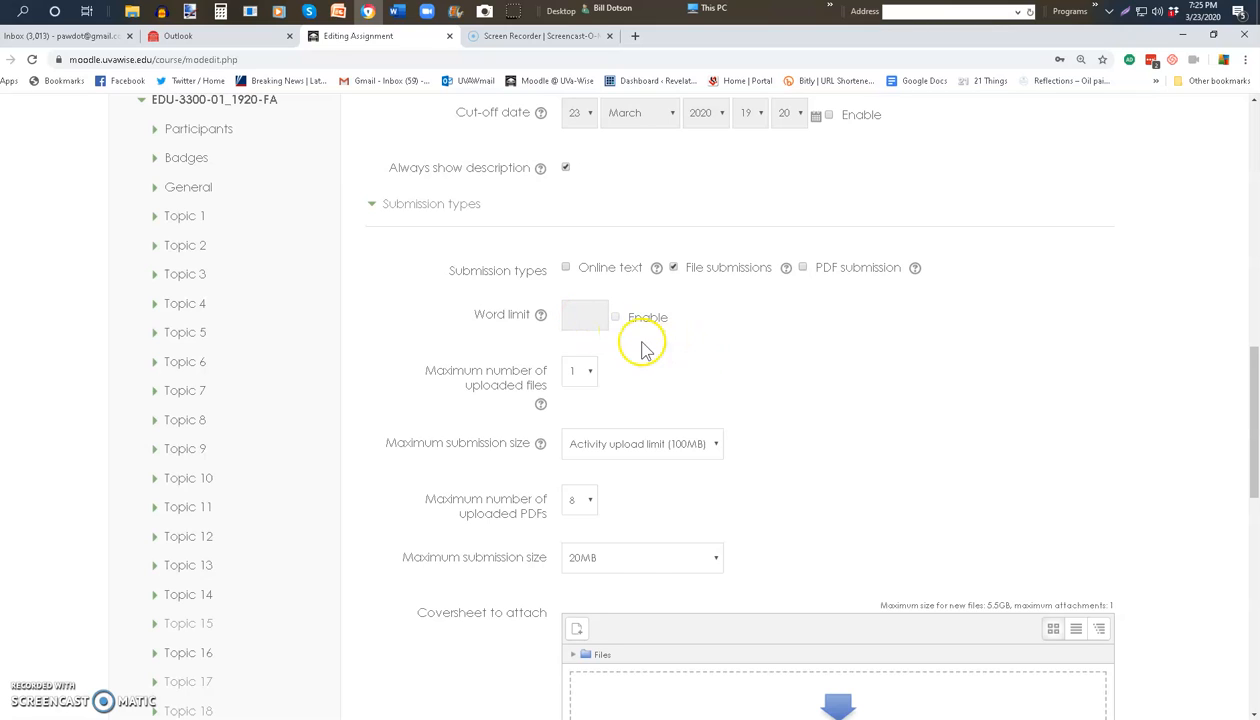
Check the available choices for the maximum number of uploaded files and of uploaded PDFs
{"action": "left_click", "coordinate": [592, 375]}
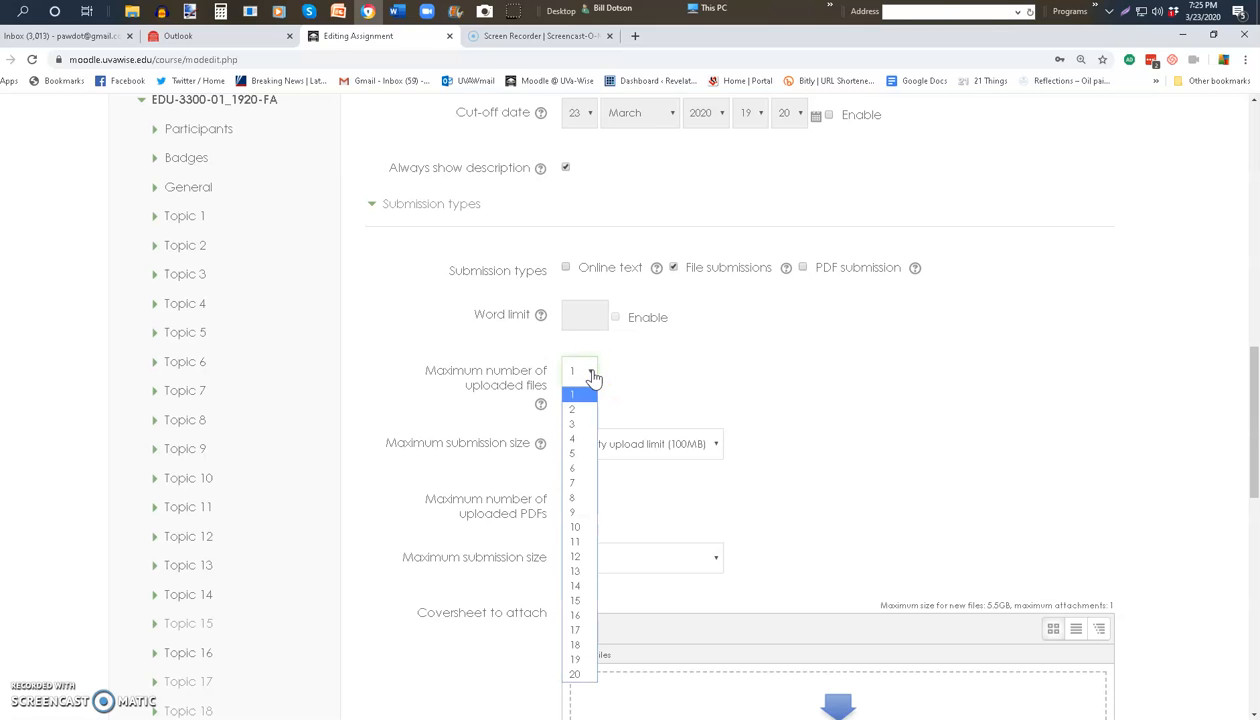
{"action": "left_click", "coordinate": [592, 375]}
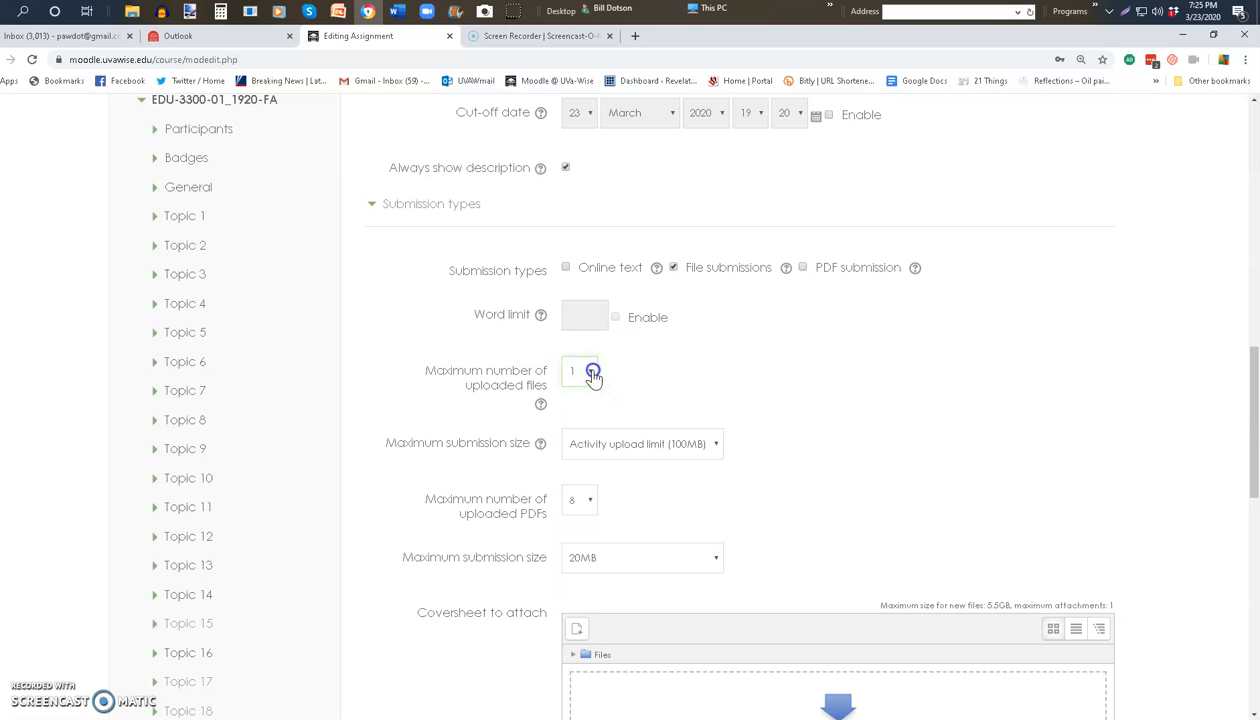
{"action": "scroll", "coordinate": [768, 405], "scroll_direction": "down", "scroll_amount": 2}
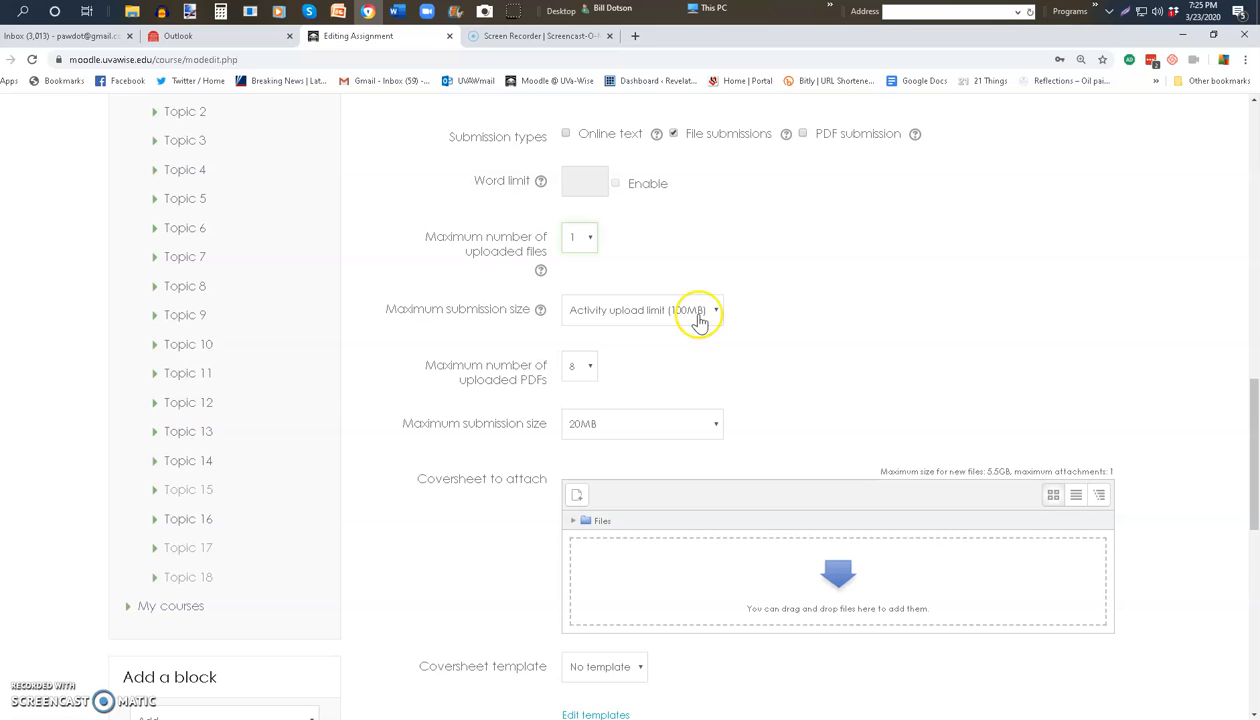
{"action": "left_click", "coordinate": [588, 372]}
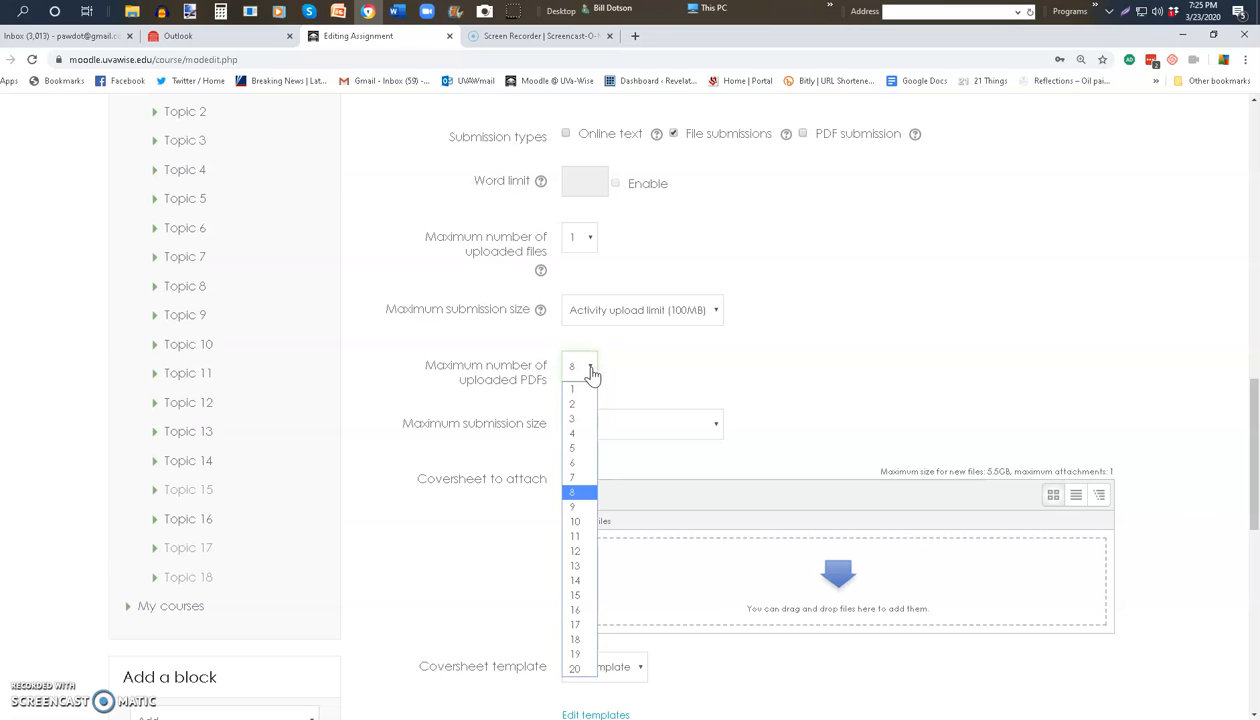
{"action": "left_click", "coordinate": [590, 370]}
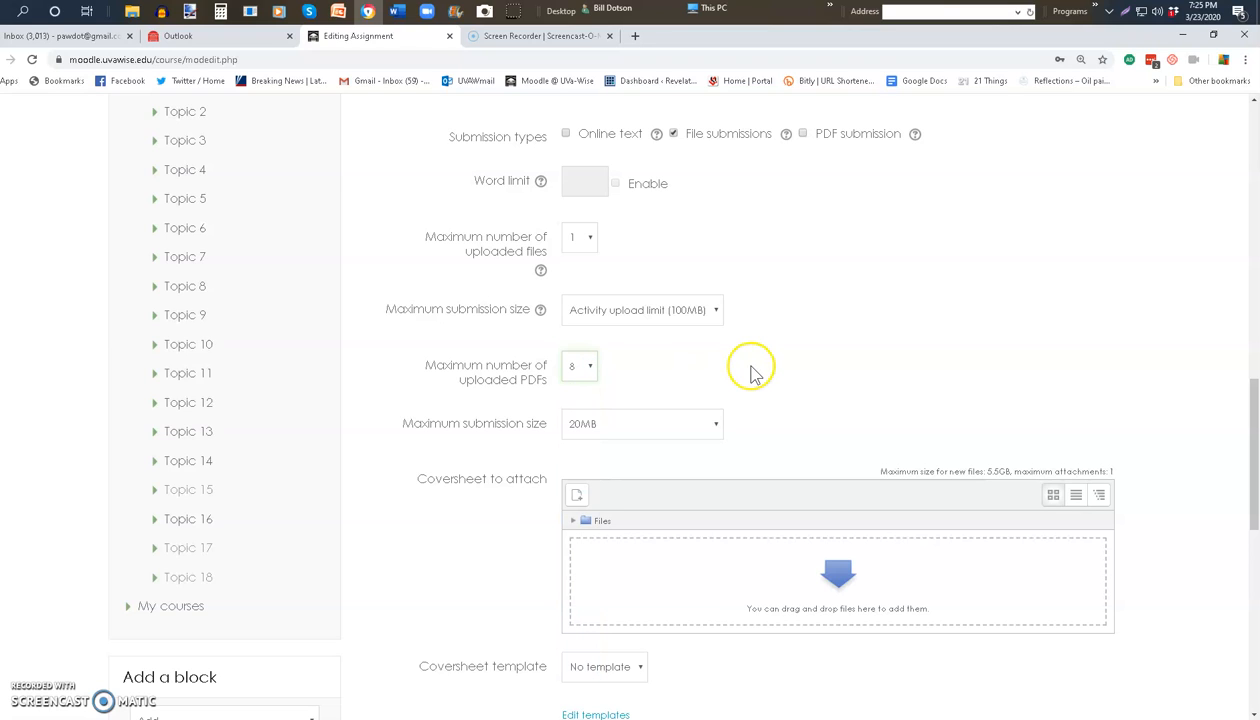
Check the PDF maximum submission size choices and the coversheet file picker, leaving both without making a selection
{"action": "scroll", "coordinate": [755, 375], "scroll_direction": "down", "scroll_amount": 1}
{"action": "scroll", "coordinate": [755, 375], "scroll_direction": "down", "scroll_amount": 1}
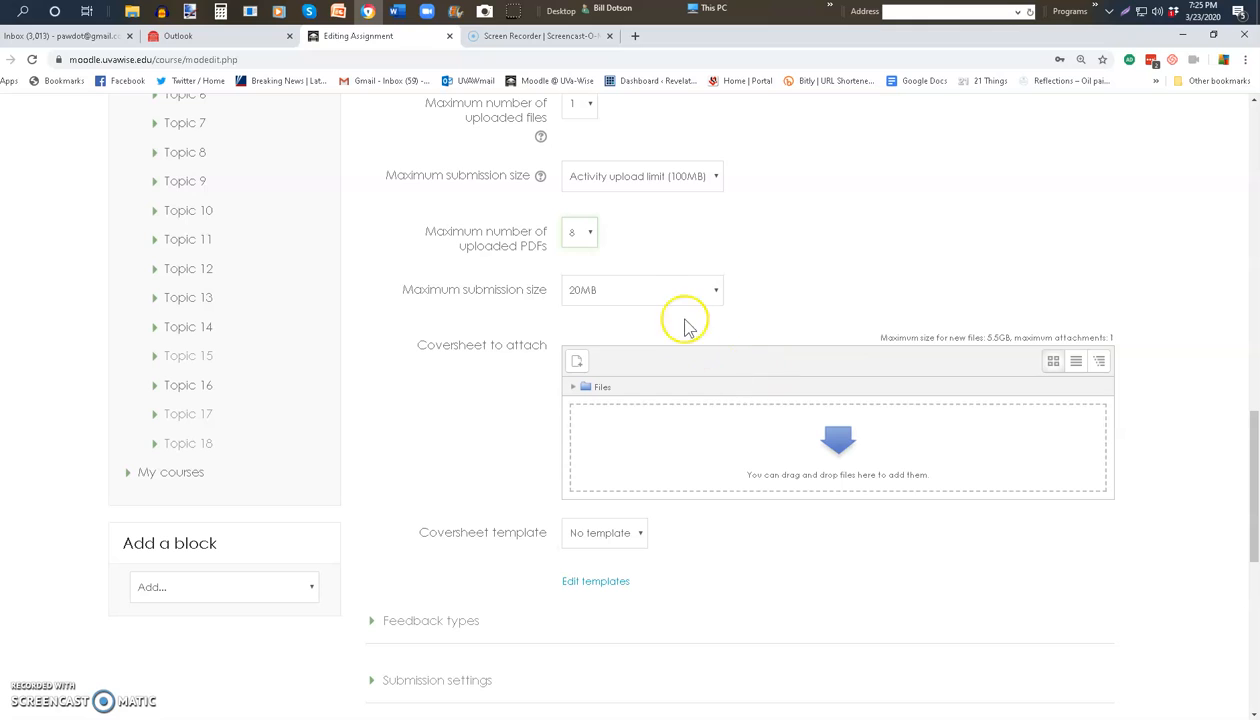
{"action": "left_click", "coordinate": [716, 291]}
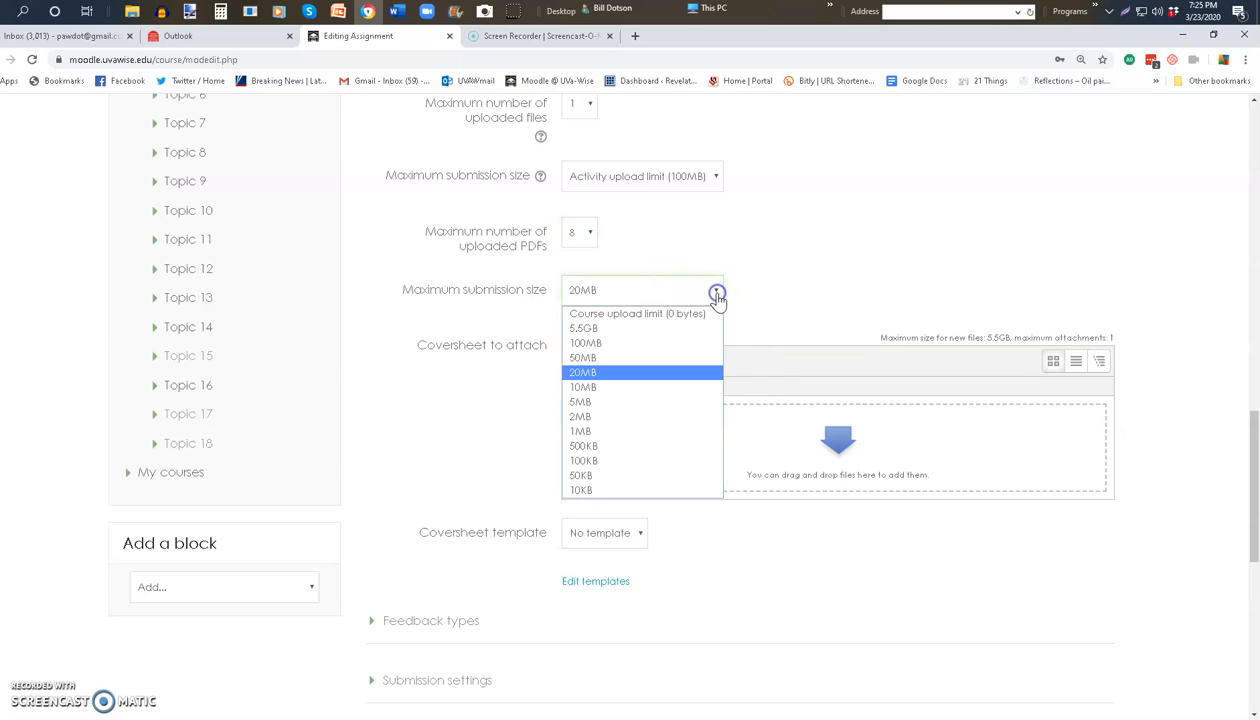
{"action": "left_click", "coordinate": [717, 292]}
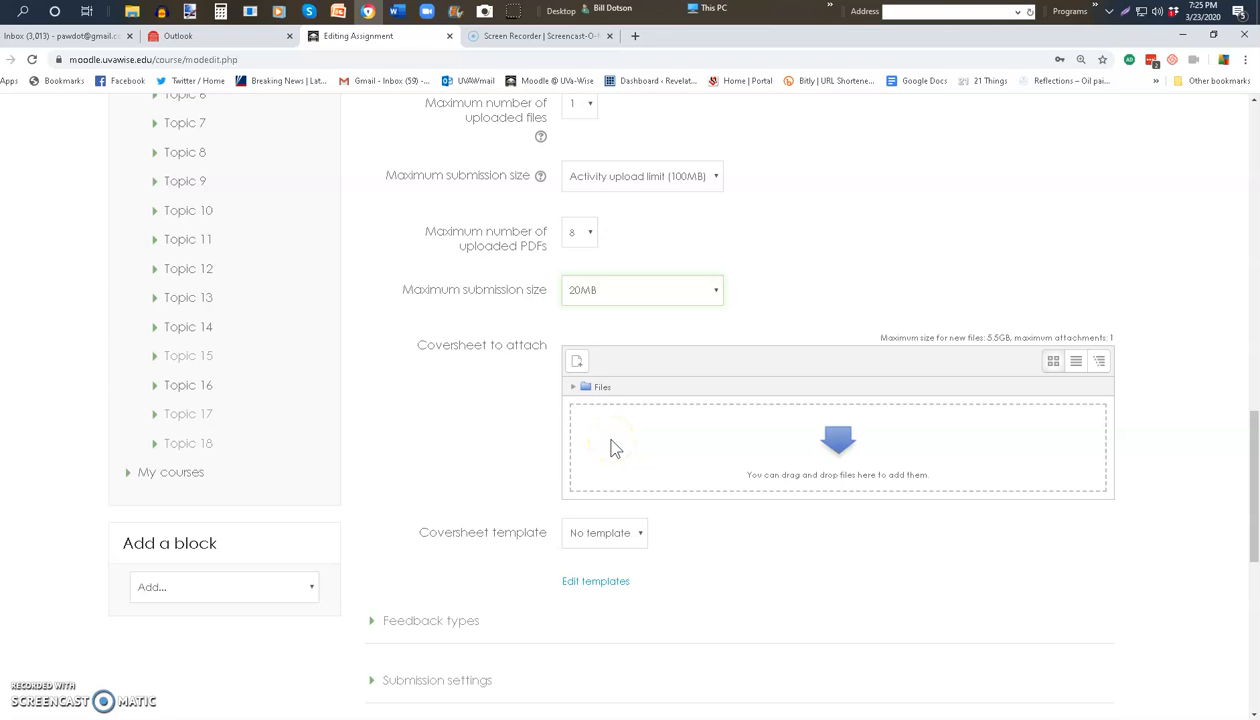
{"action": "left_click", "coordinate": [577, 364]}
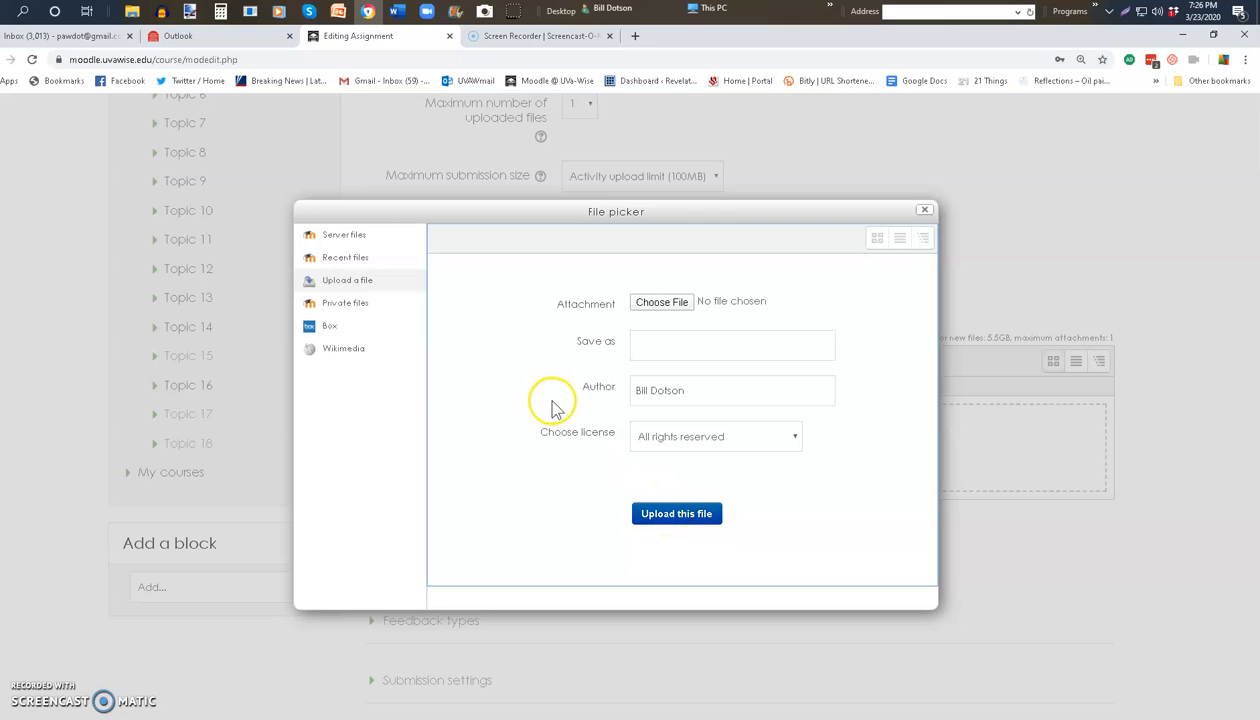
{"action": "left_click", "coordinate": [924, 215]}
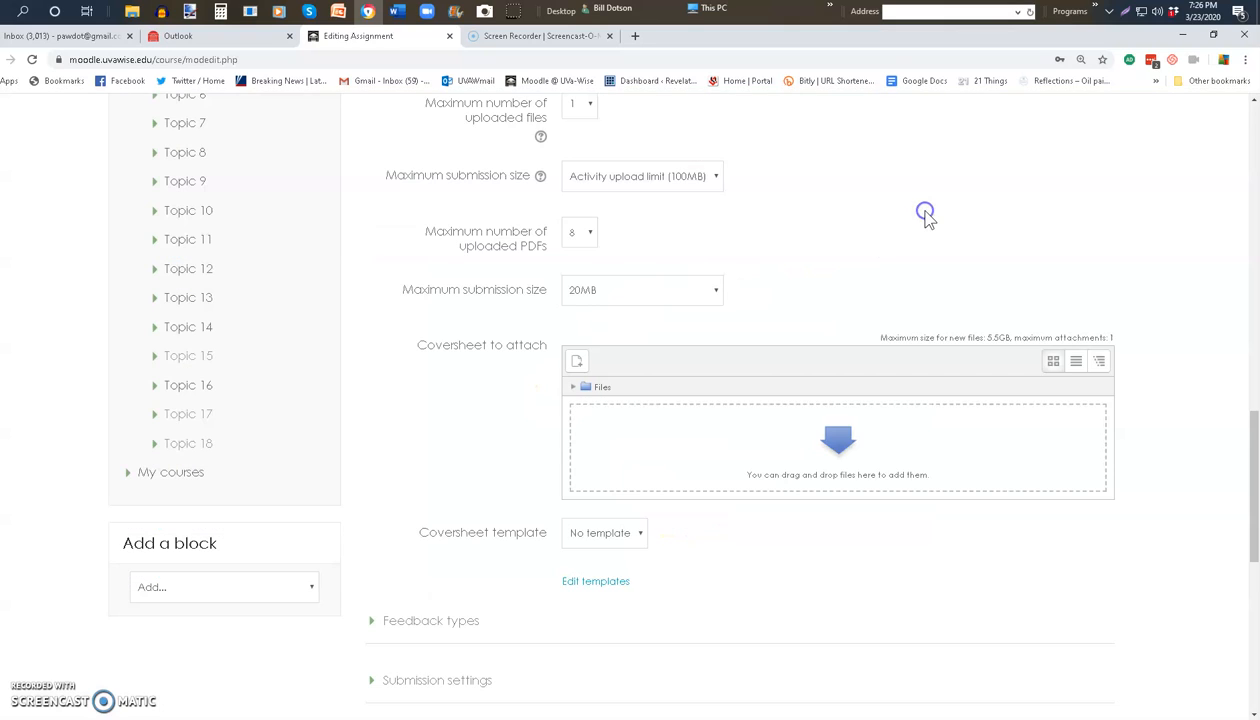
Review the assignment's Feedback types section, including the feedback comments option, and collapse it again
{"action": "scroll", "coordinate": [640, 355], "scroll_direction": "down", "scroll_amount": 3}
{"action": "scroll", "coordinate": [628, 363], "scroll_direction": "down", "scroll_amount": 2}
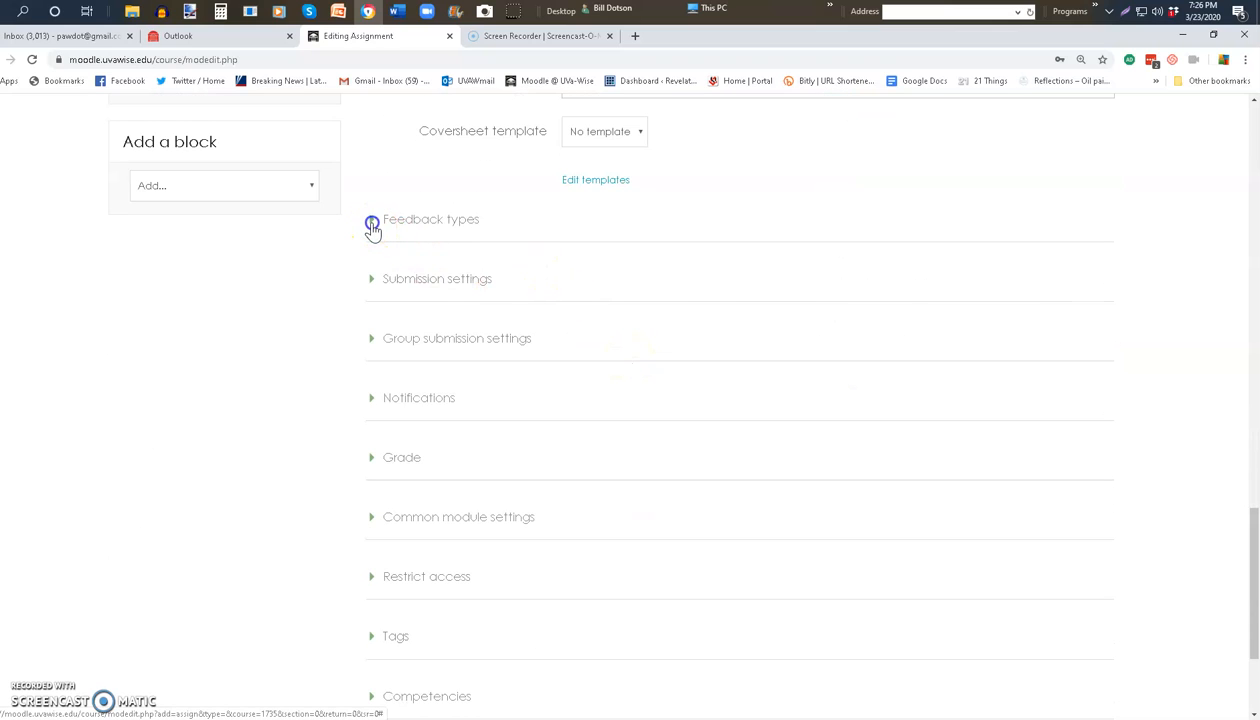
{"action": "left_click", "coordinate": [373, 226]}
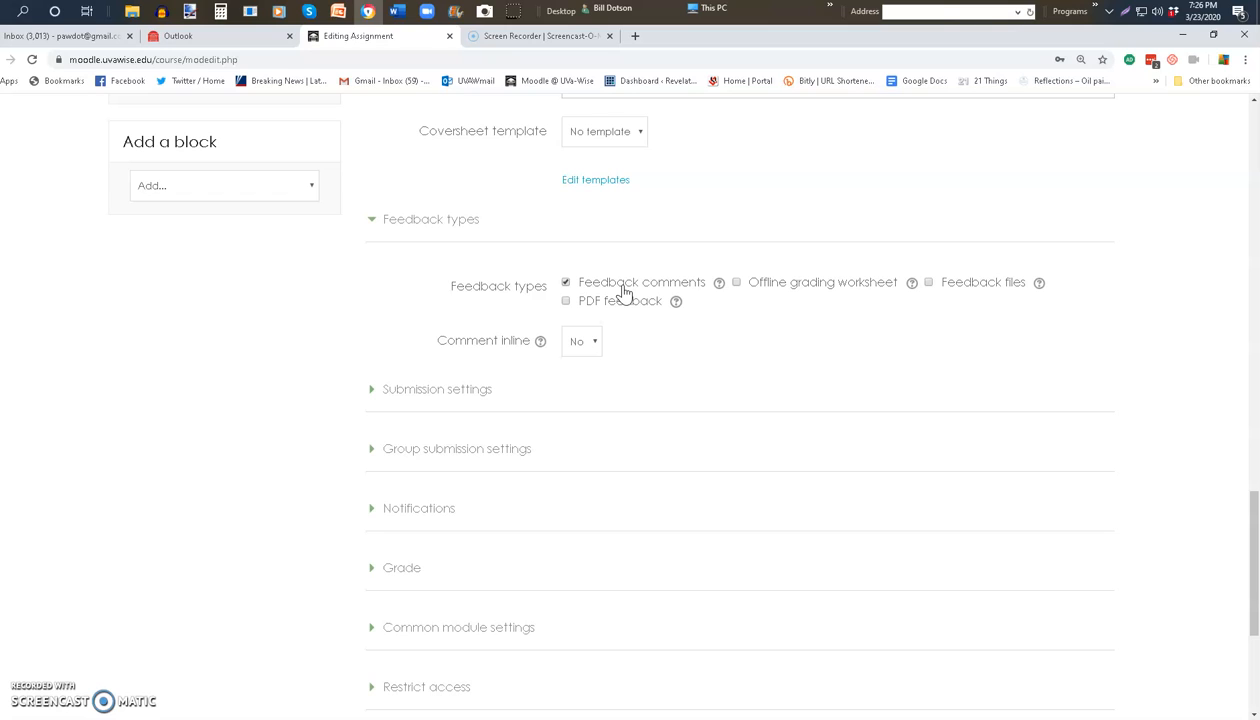
{"action": "left_click", "coordinate": [565, 283]}
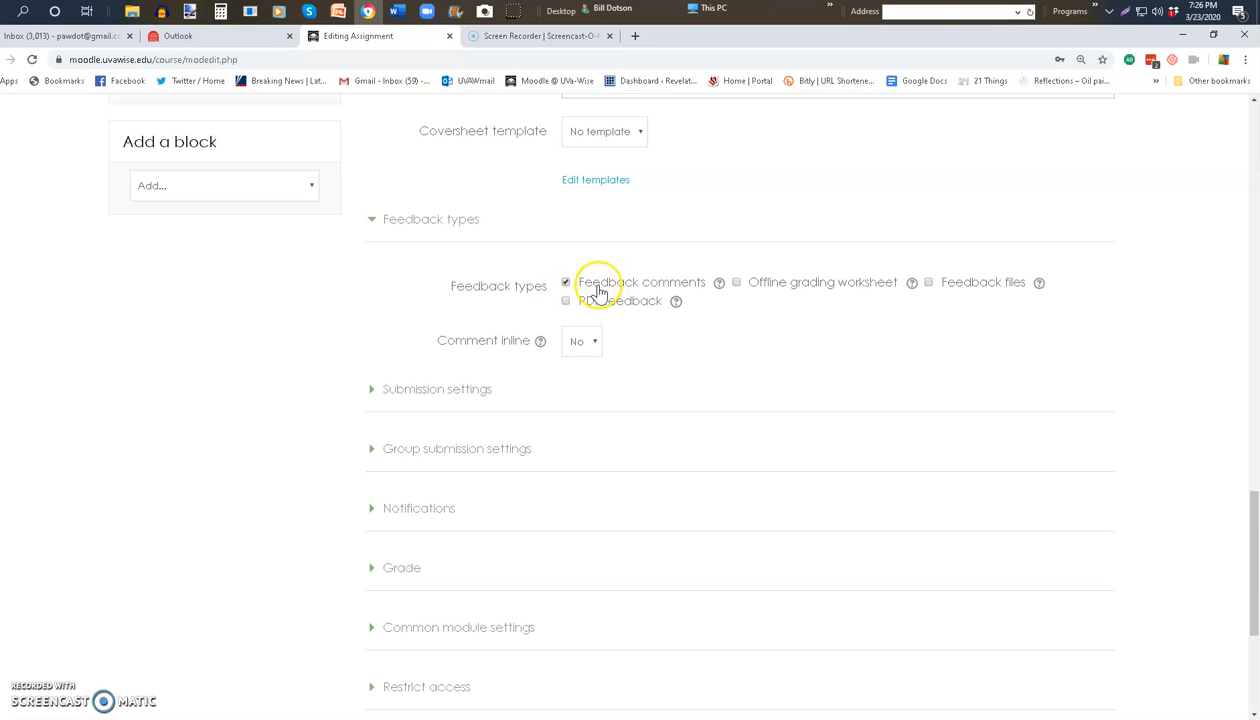
{"action": "left_click", "coordinate": [371, 220]}
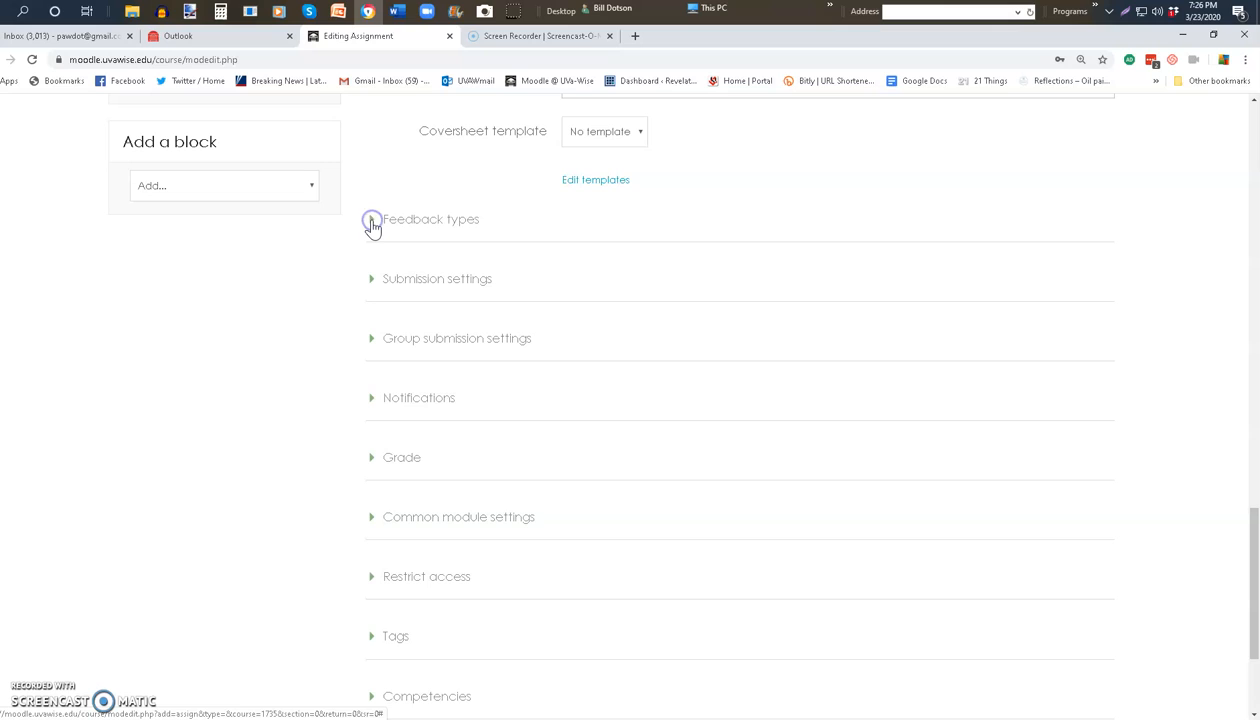
Review the Submission settings and Group submission settings sections, collapsing each one after viewing
{"action": "left_click", "coordinate": [370, 281]}
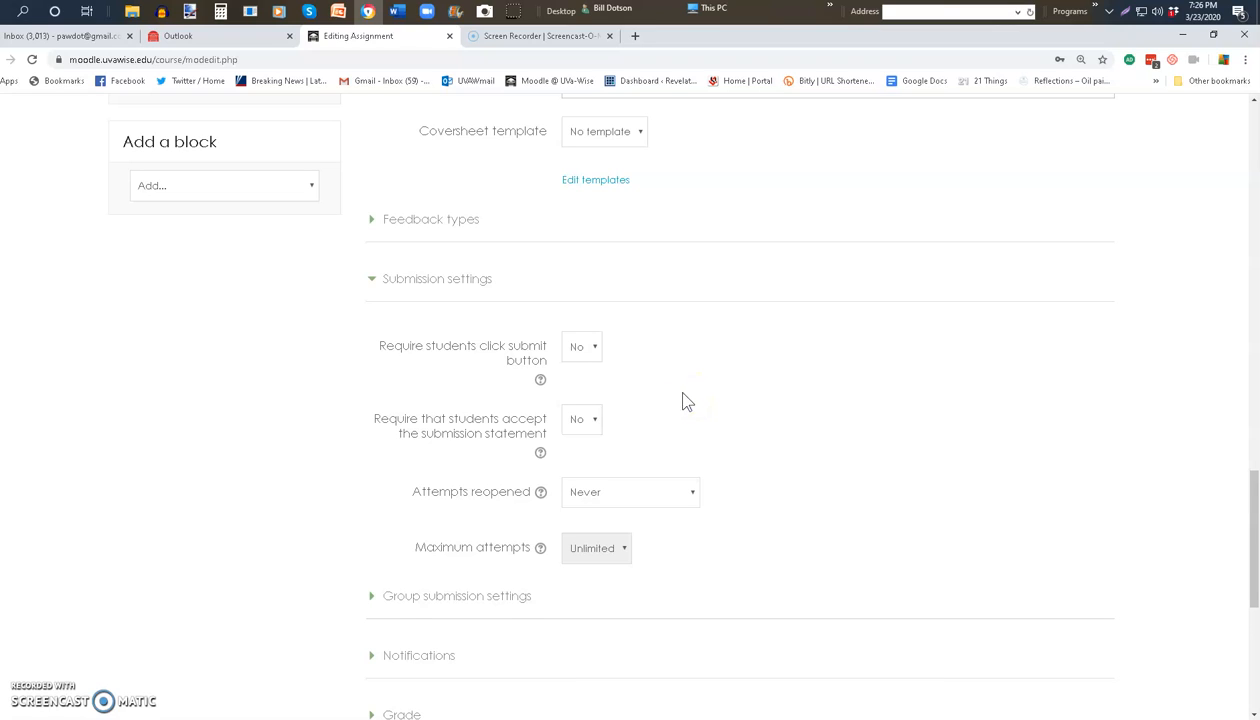
{"action": "scroll", "coordinate": [680, 392], "scroll_direction": "down", "scroll_amount": 1}
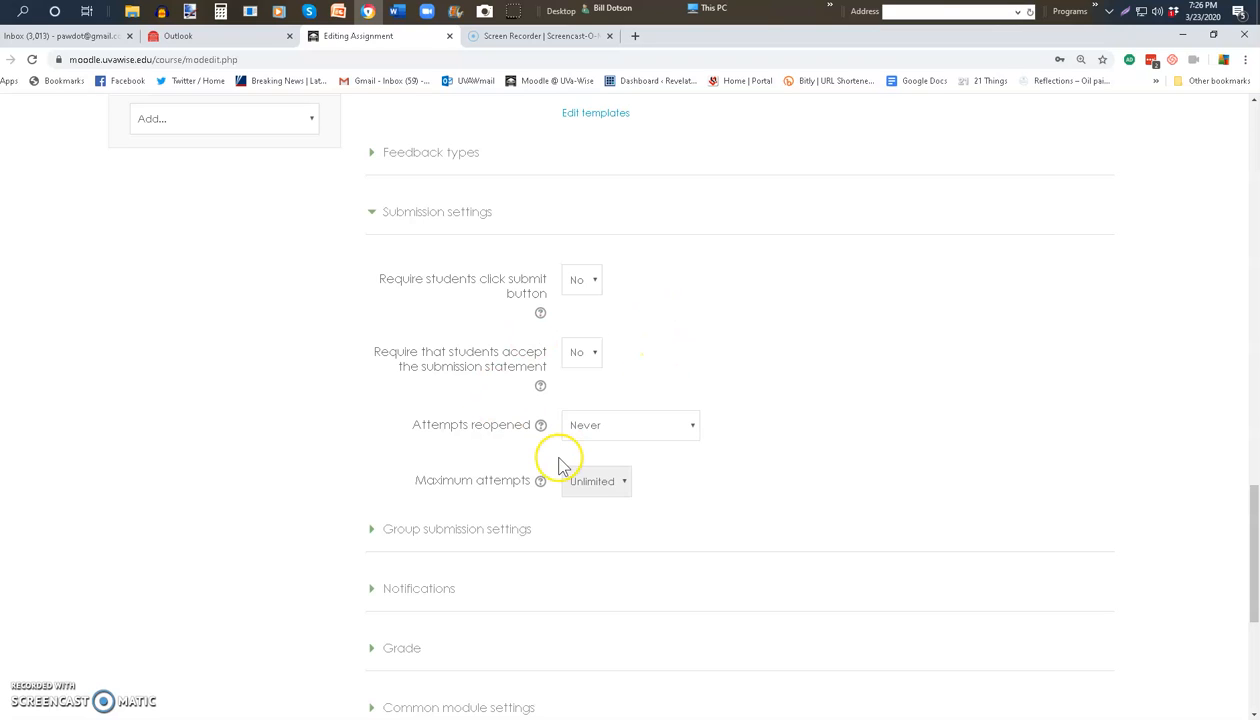
{"action": "left_click", "coordinate": [372, 213]}
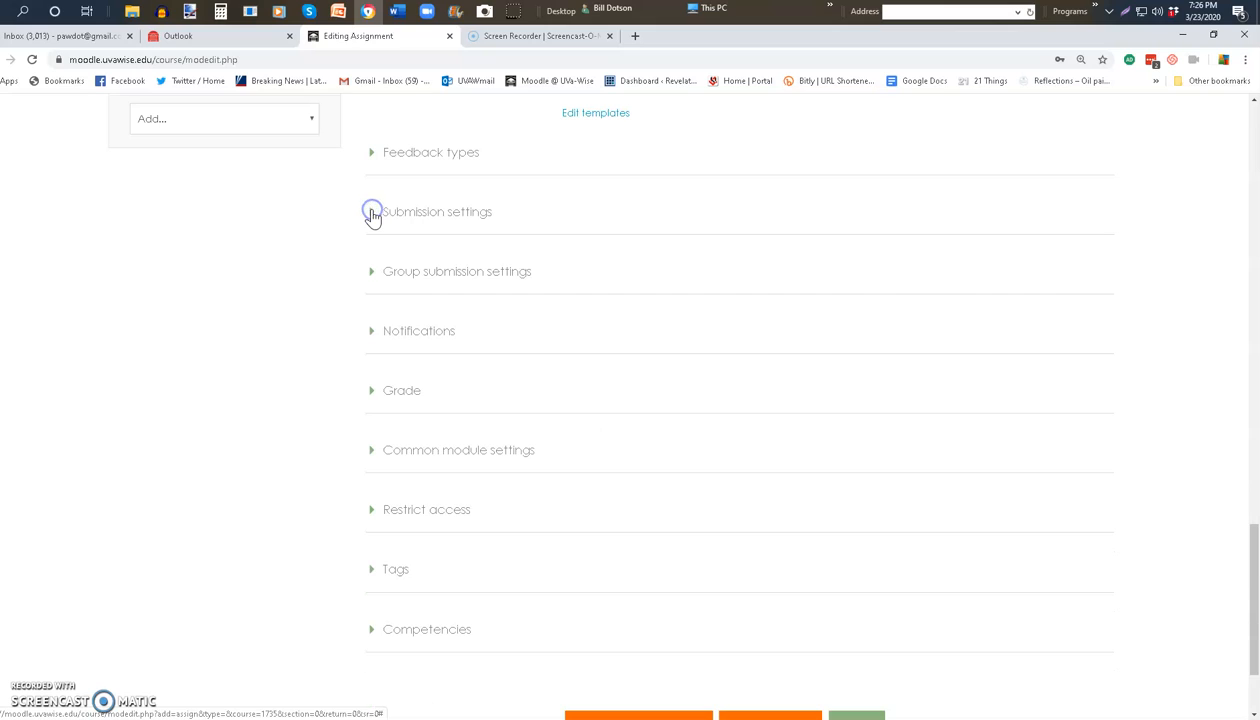
{"action": "left_click", "coordinate": [370, 274]}
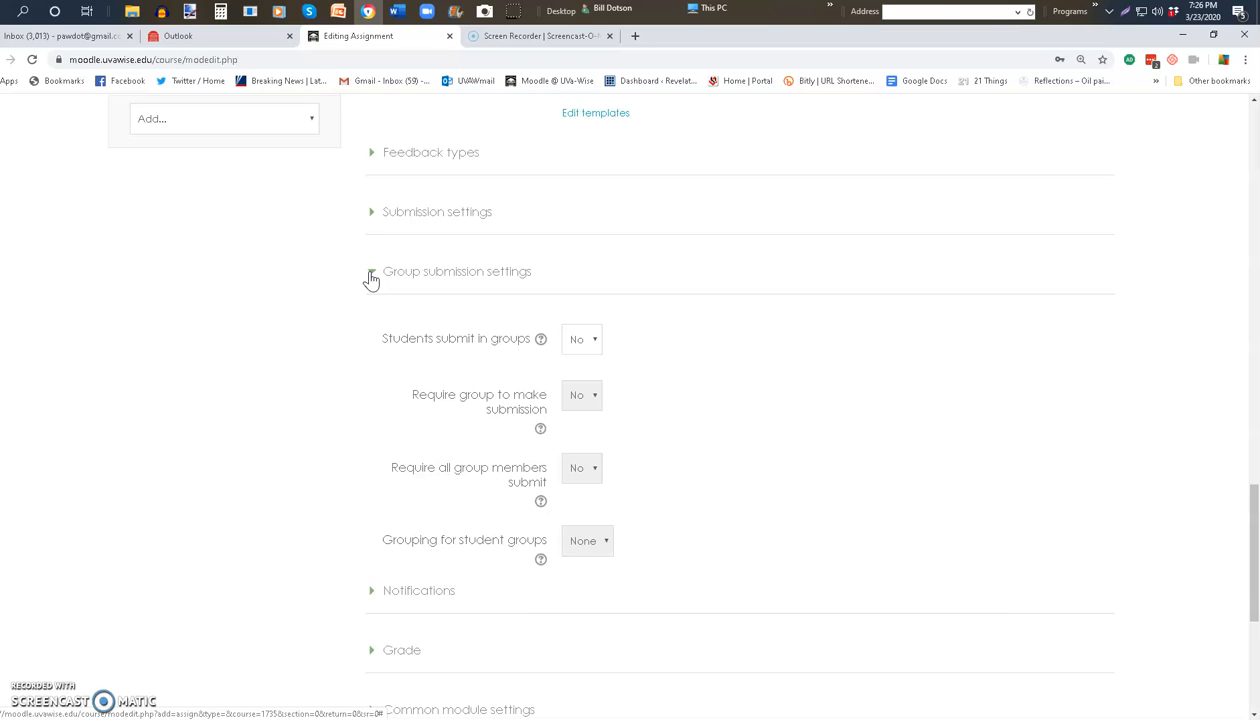
{"action": "left_click", "coordinate": [370, 274]}
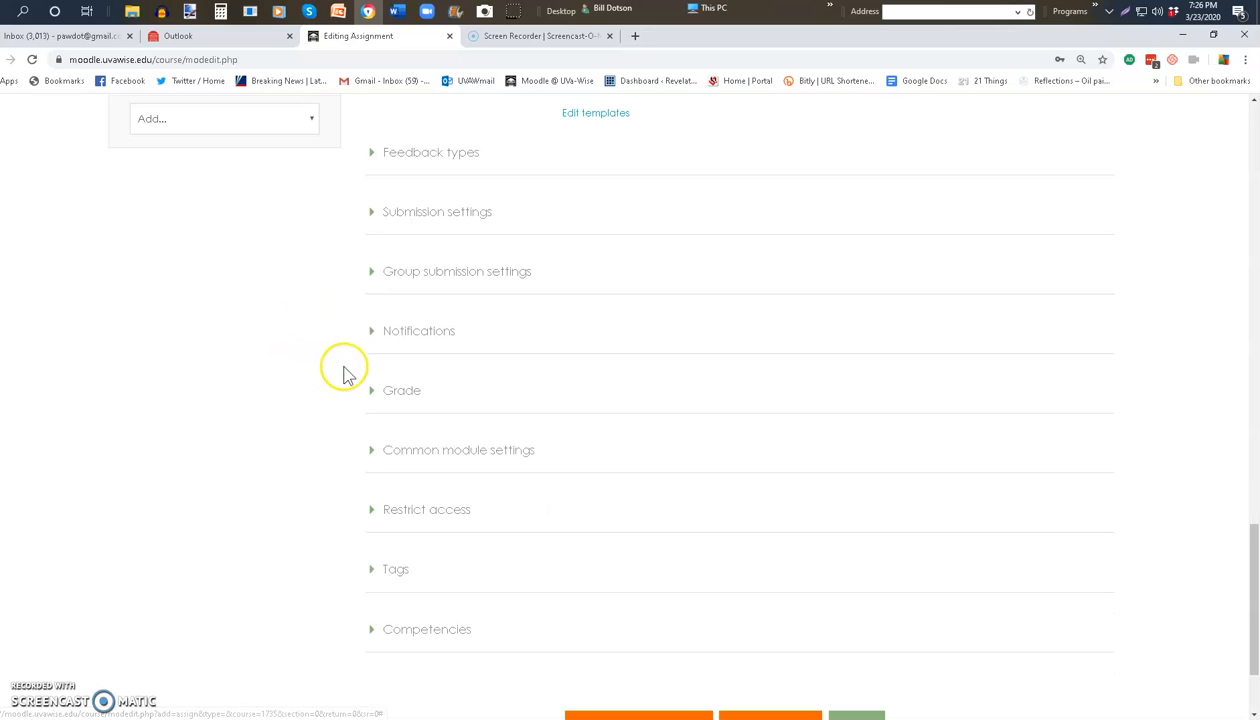
Set the assignment's notifications so that graders are notified about submissions
{"action": "left_click", "coordinate": [370, 335]}
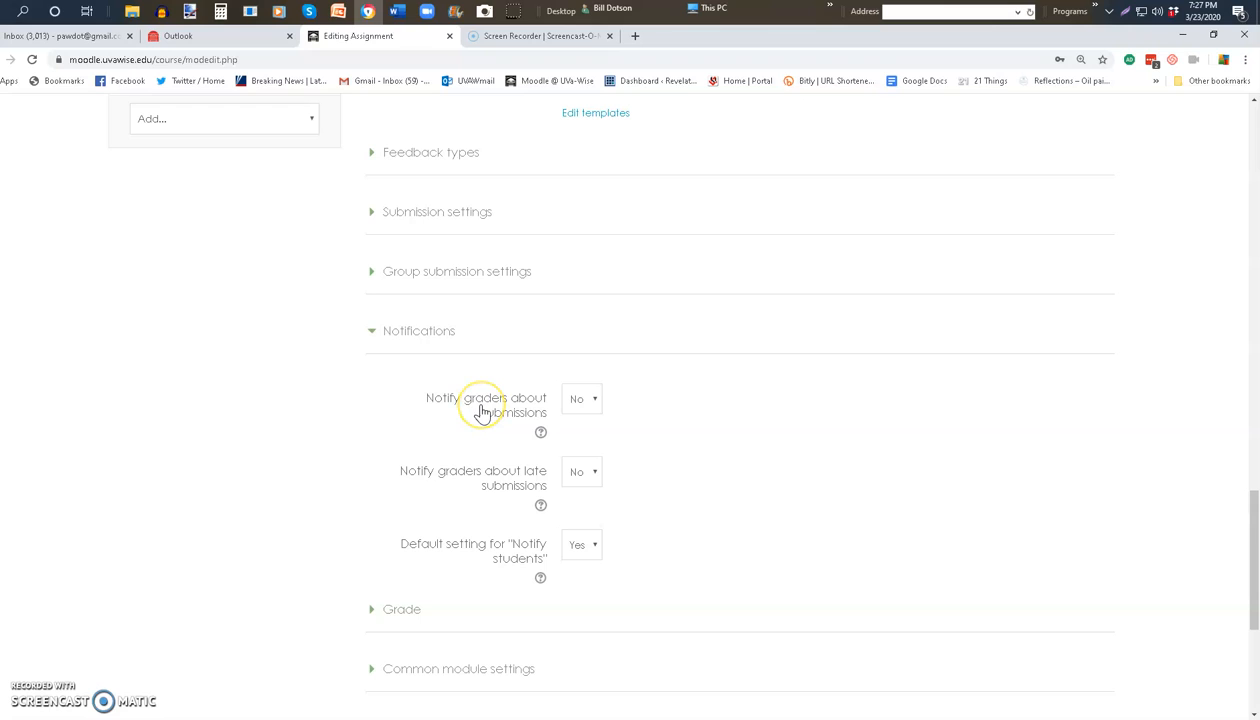
{"action": "left_click", "coordinate": [594, 402]}
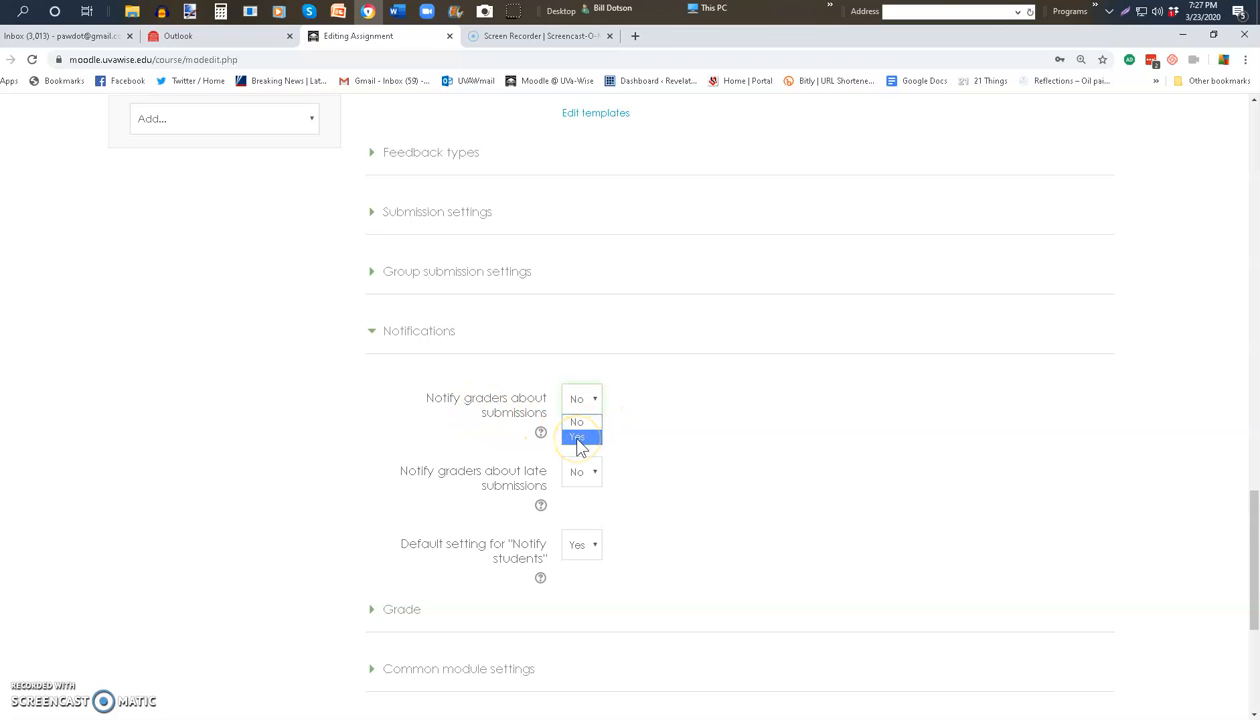
{"action": "left_click", "coordinate": [577, 439]}
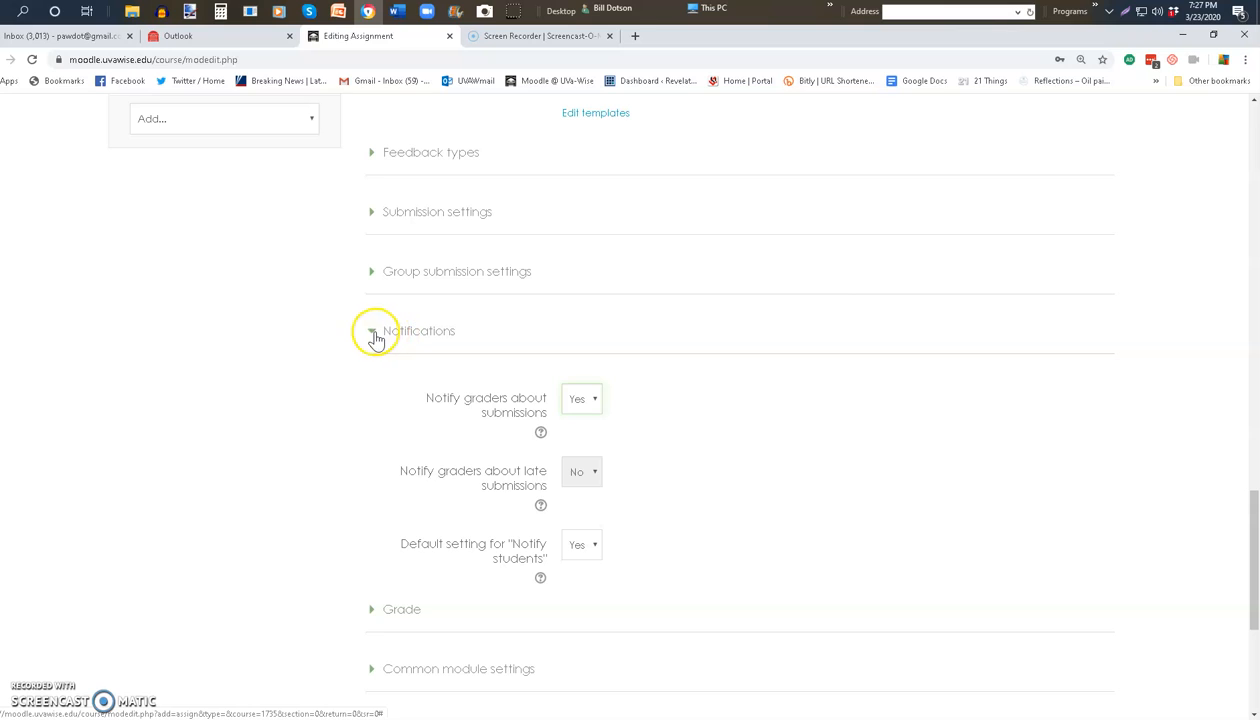
Review the Grade section, including the grade type and grading method choices, and collapse it with its settings left as they are
{"action": "left_click", "coordinate": [374, 334]}
{"action": "left_click", "coordinate": [373, 391]}
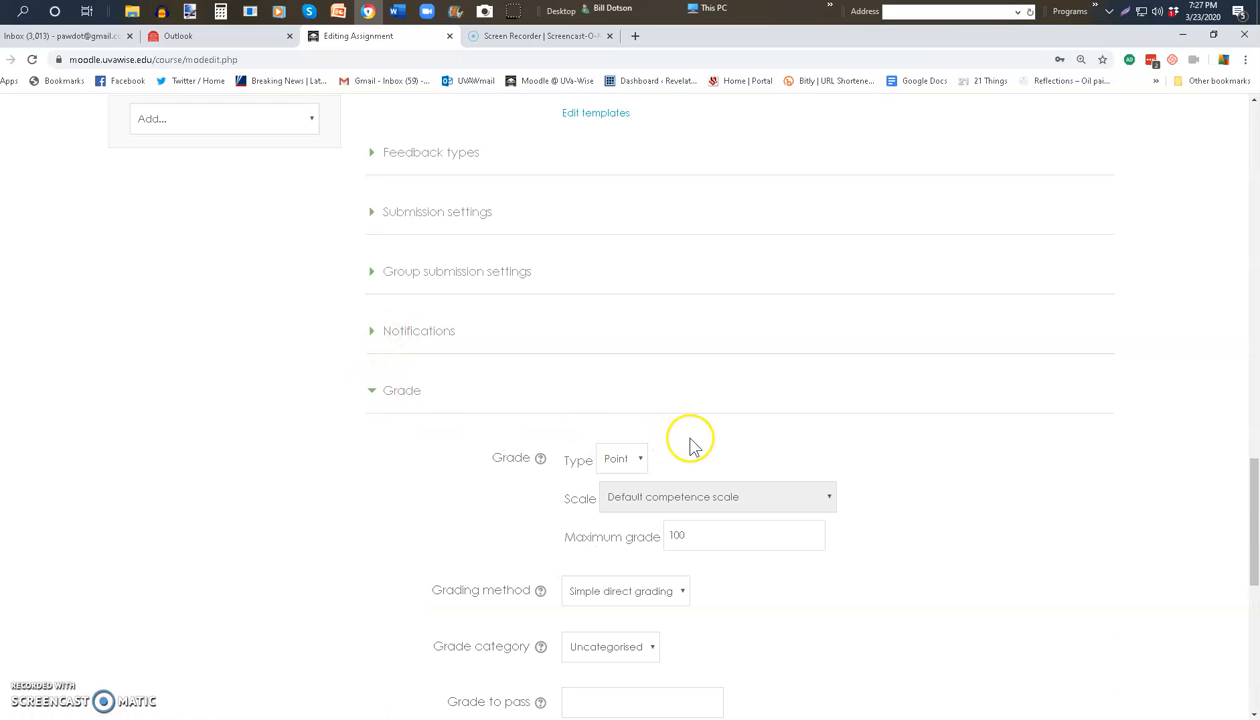
{"action": "left_click", "coordinate": [641, 460]}
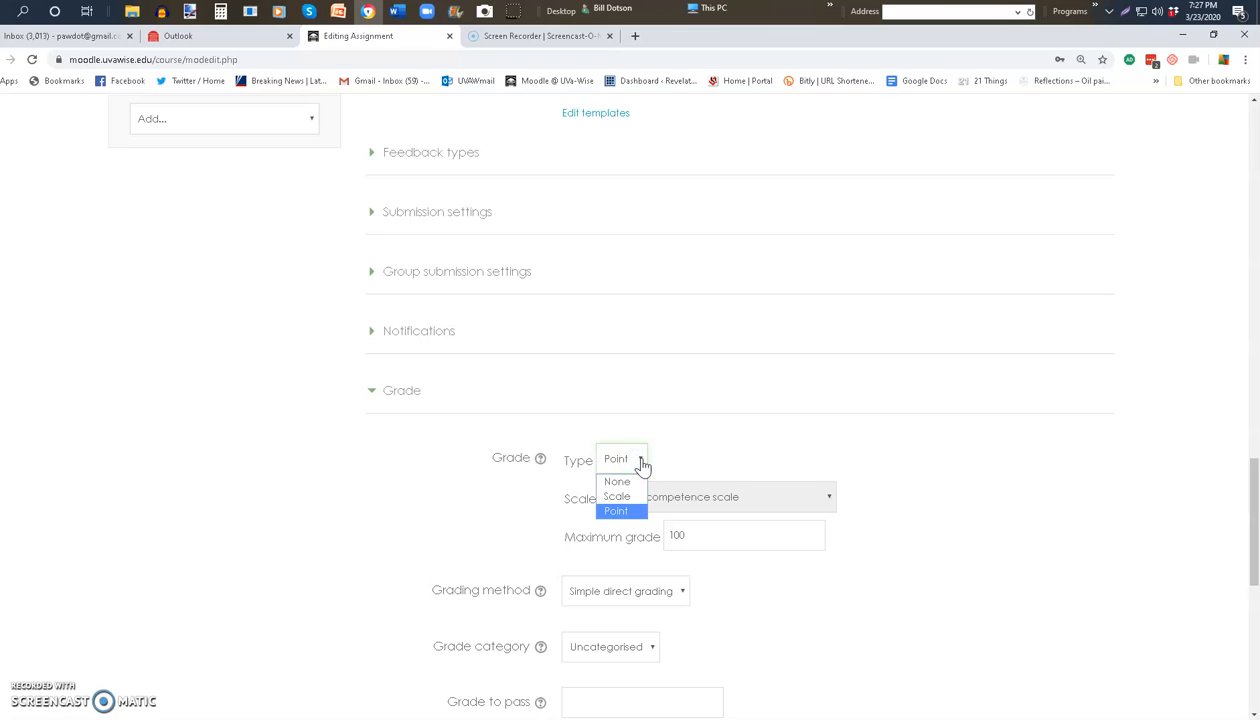
{"action": "left_click", "coordinate": [641, 462]}
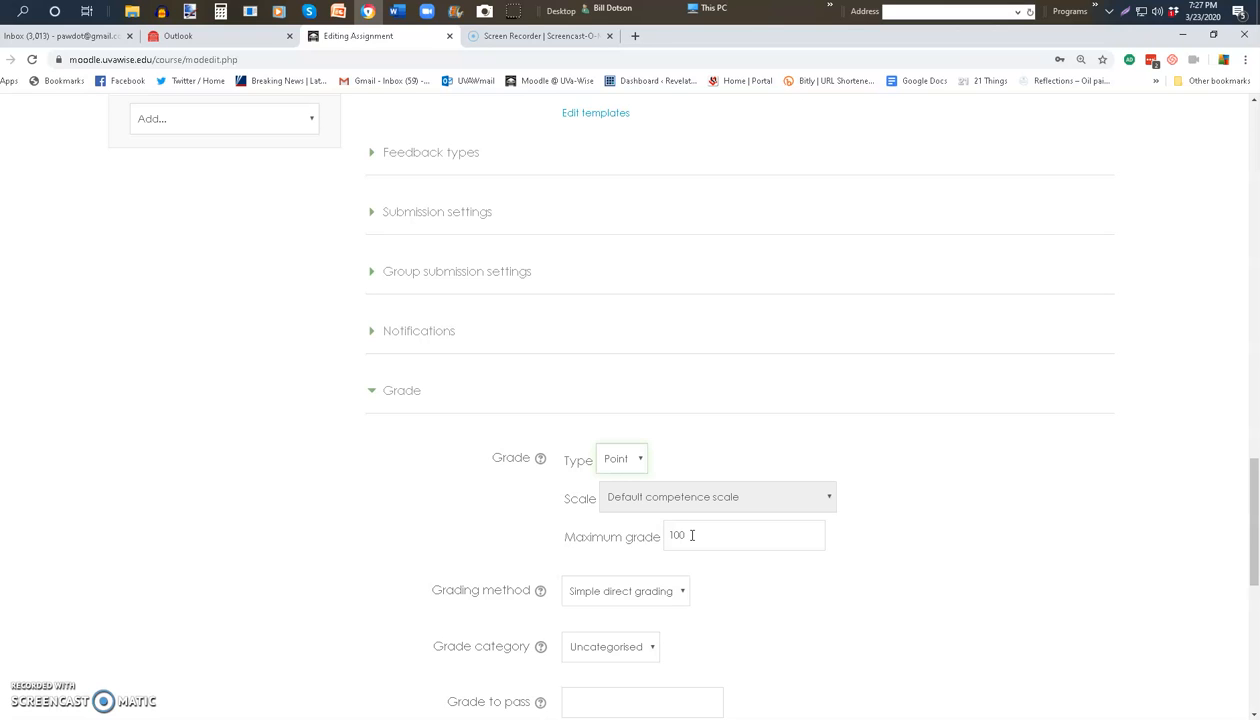
{"action": "scroll", "coordinate": [691, 535], "scroll_direction": "down", "scroll_amount": 2}
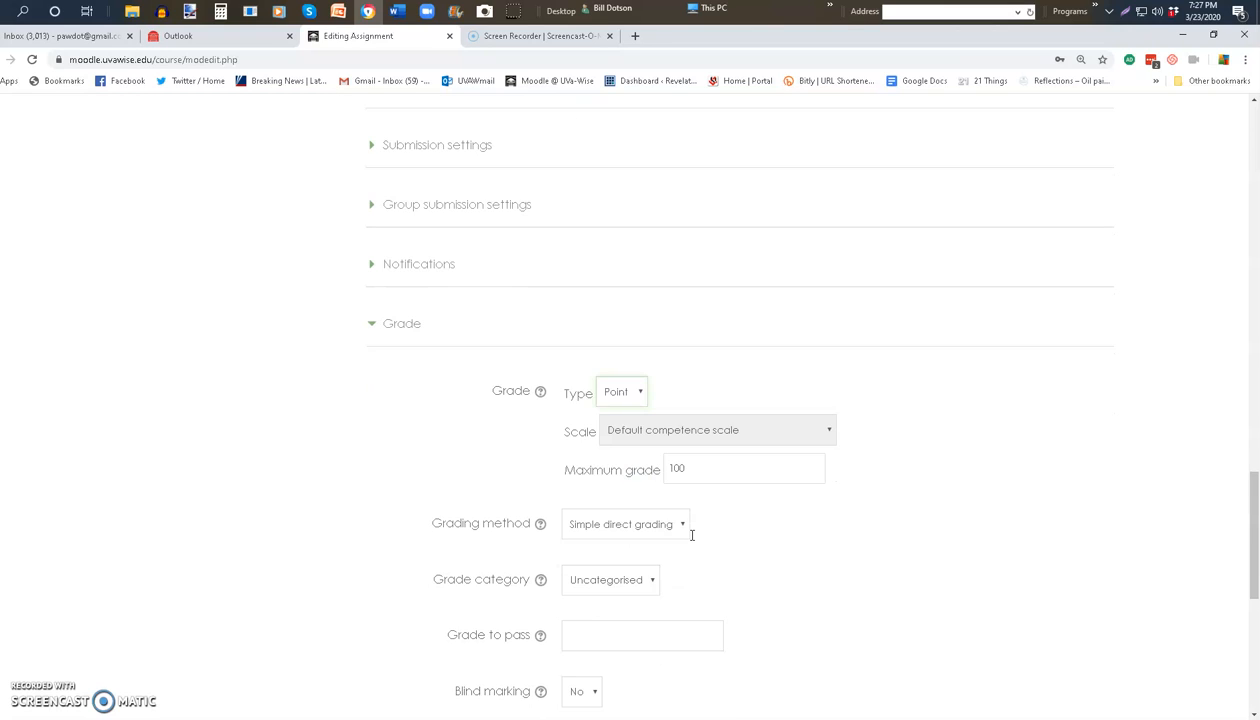
{"action": "left_click", "coordinate": [684, 460]}
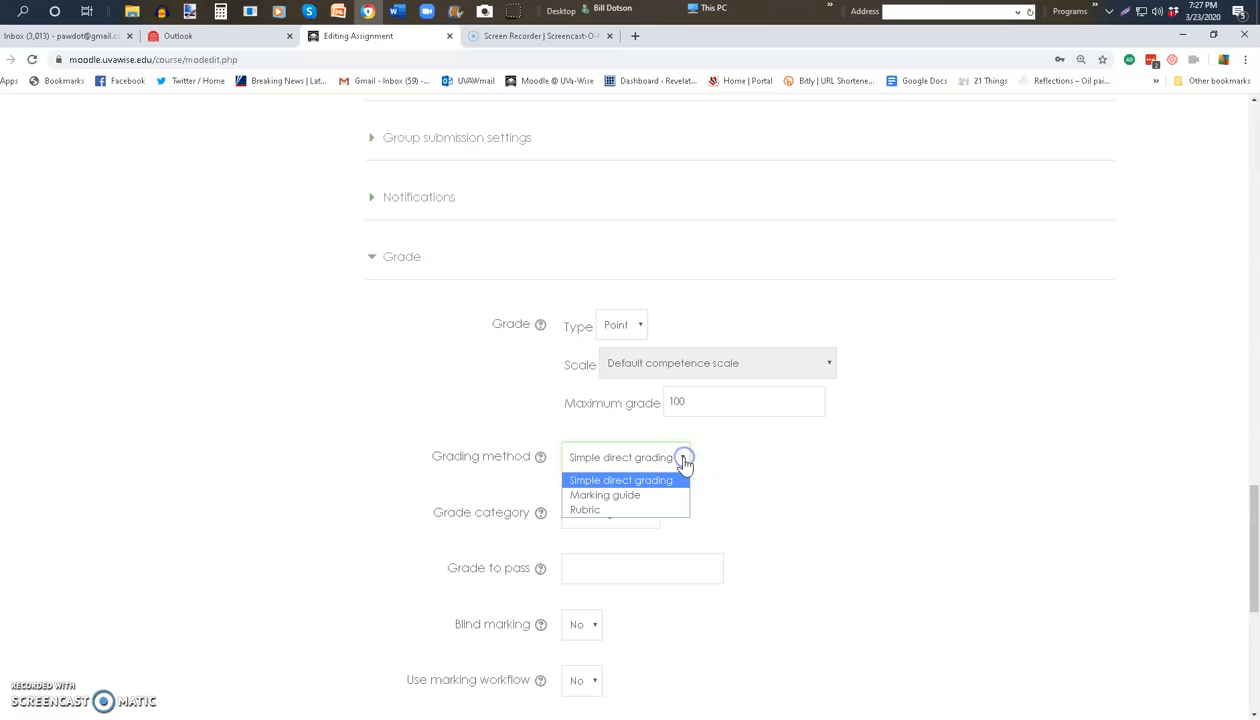
{"action": "left_click", "coordinate": [684, 460]}
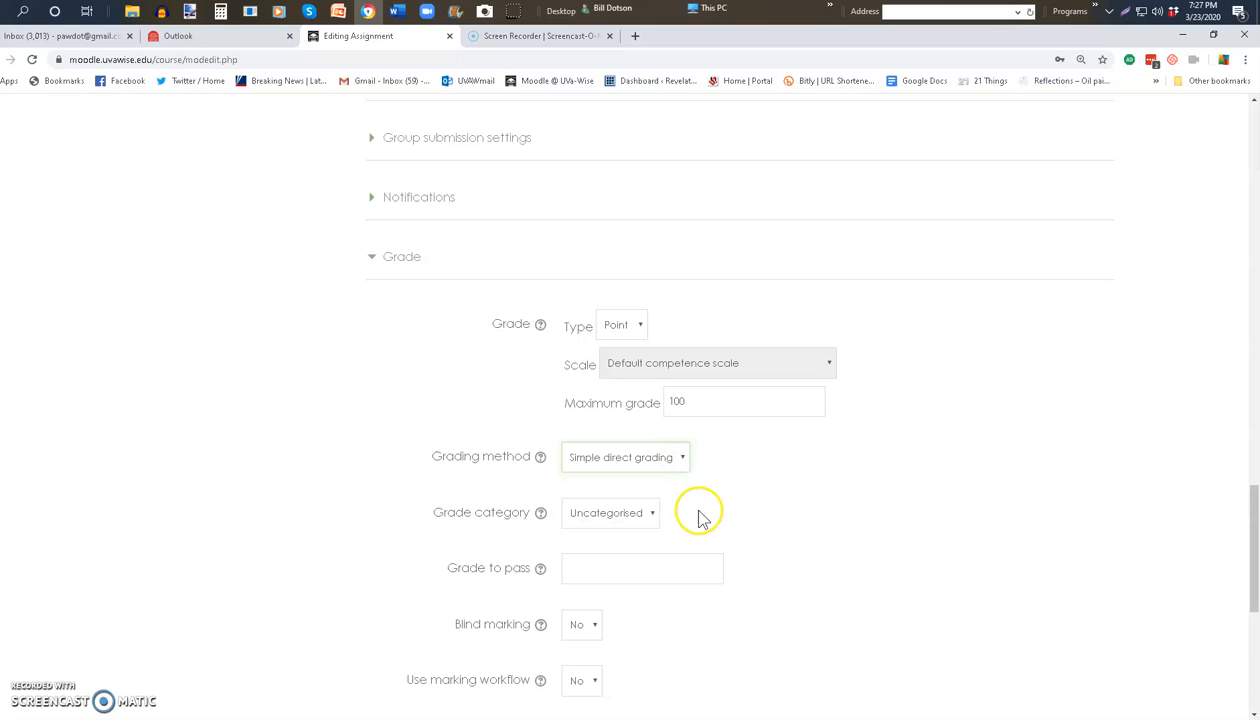
{"action": "scroll", "coordinate": [700, 518], "scroll_direction": "down", "scroll_amount": 2}
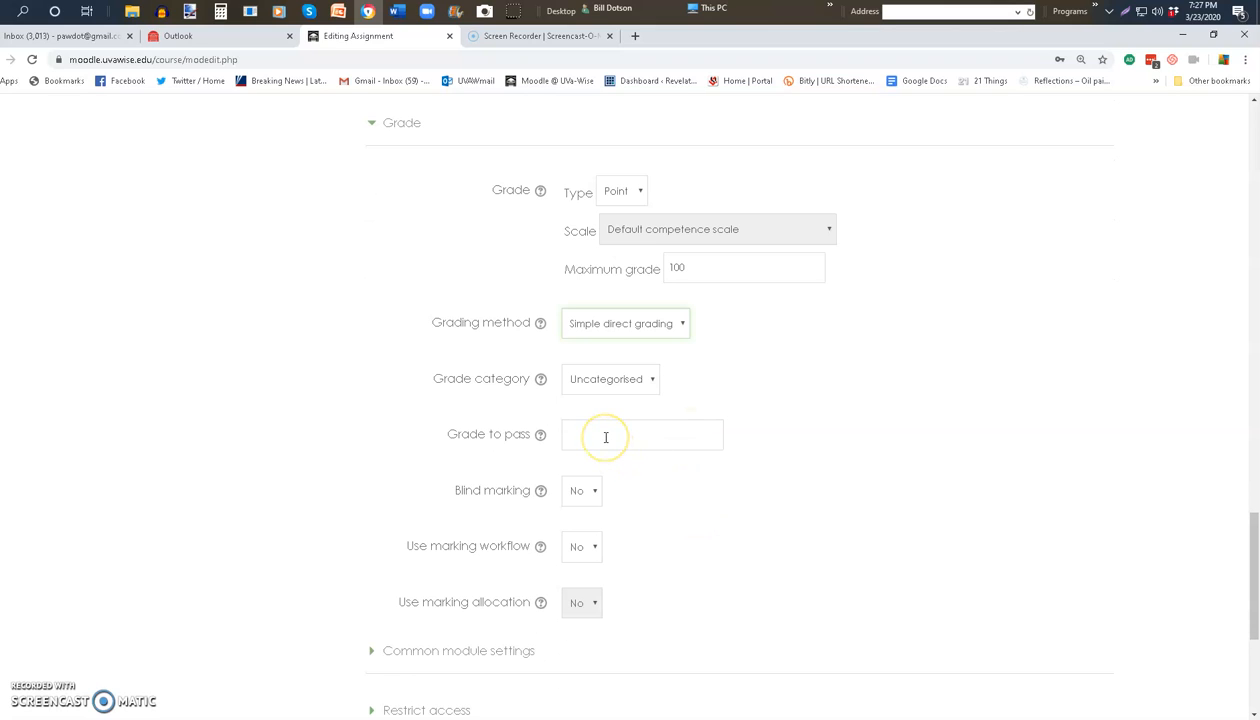
{"action": "left_click", "coordinate": [596, 436]}
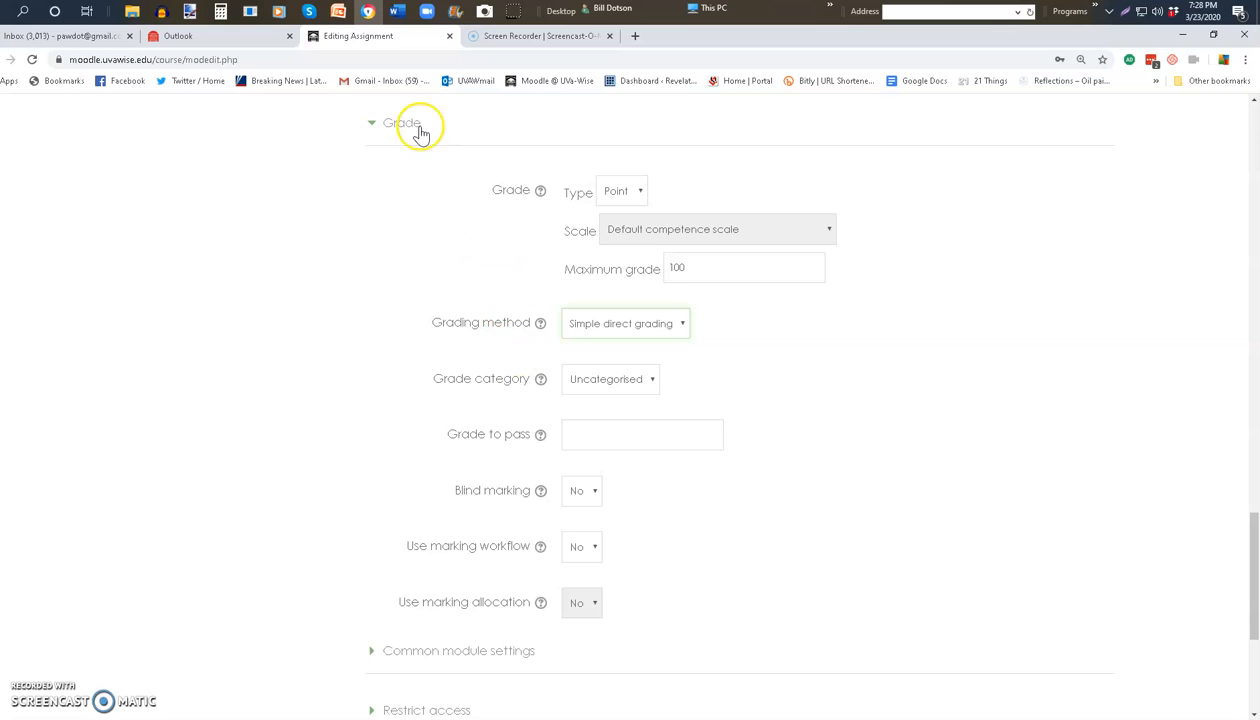
{"action": "left_click", "coordinate": [371, 124]}
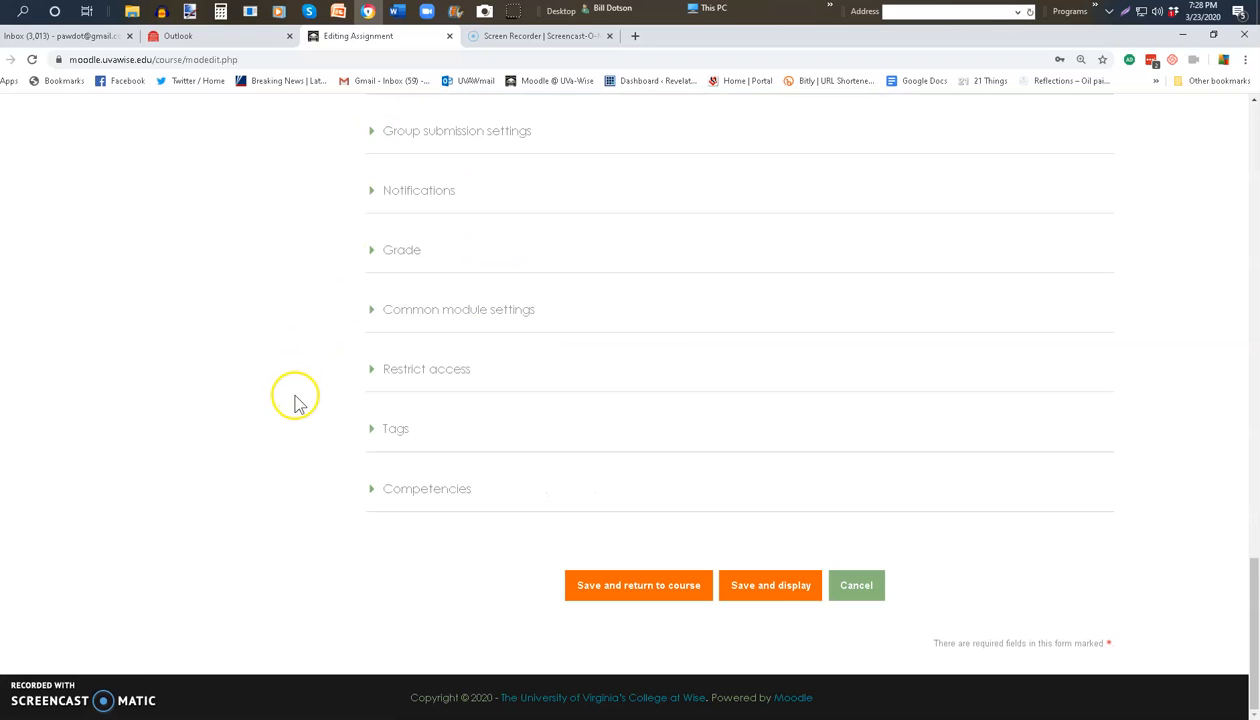
Review the Common module settings, including the visibility choices, and the Restrict access section, collapsing each one after viewing
{"action": "left_click", "coordinate": [374, 313]}
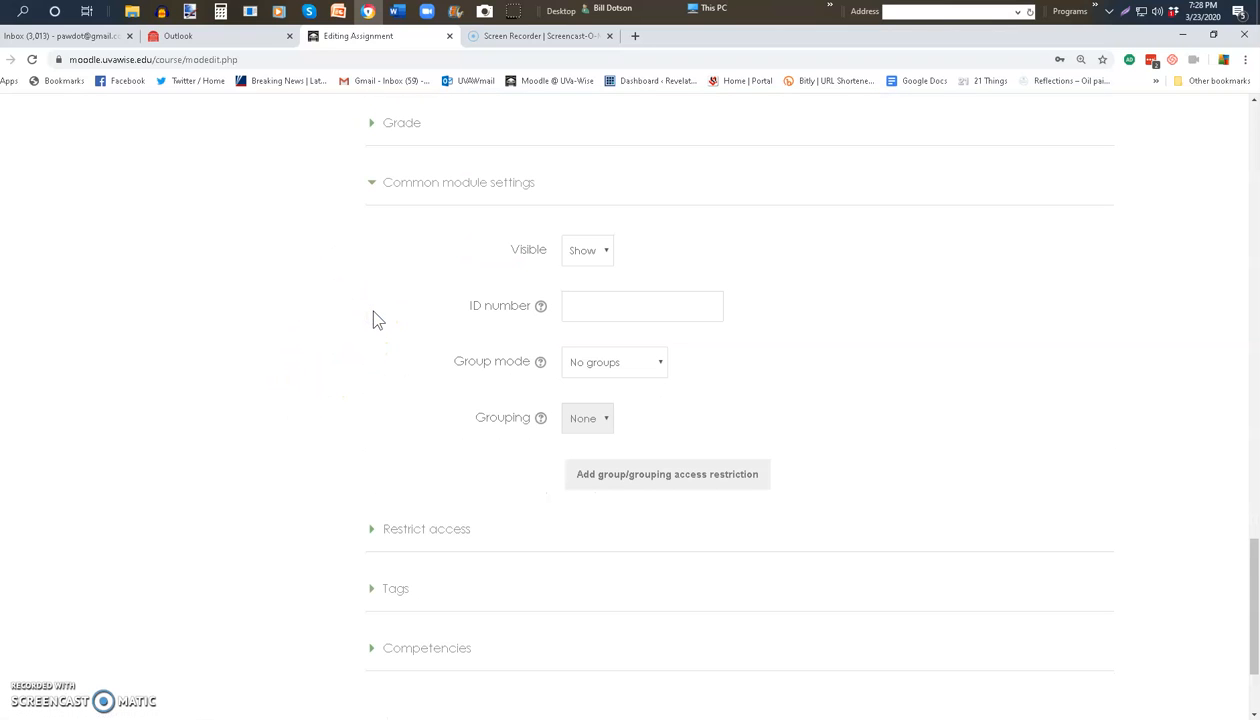
{"action": "left_click", "coordinate": [607, 252]}
{"action": "left_click", "coordinate": [607, 252]}
{"action": "left_click", "coordinate": [370, 184]}
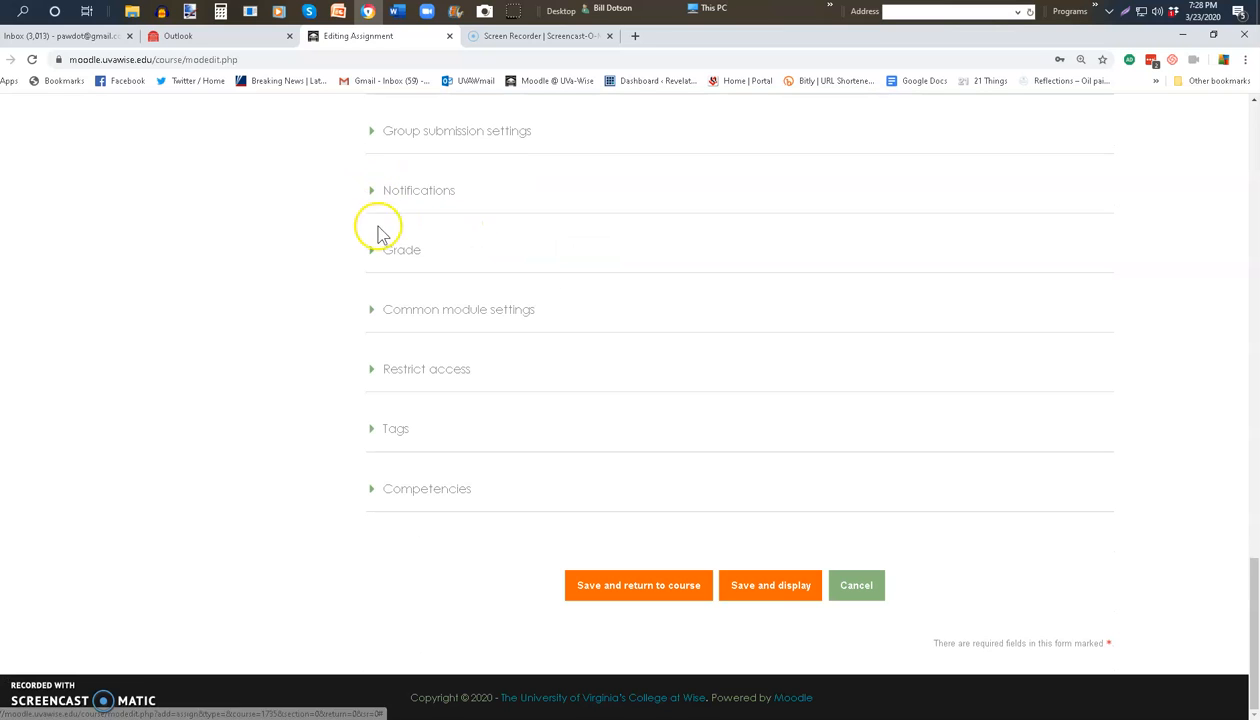
{"action": "left_click", "coordinate": [370, 369]}
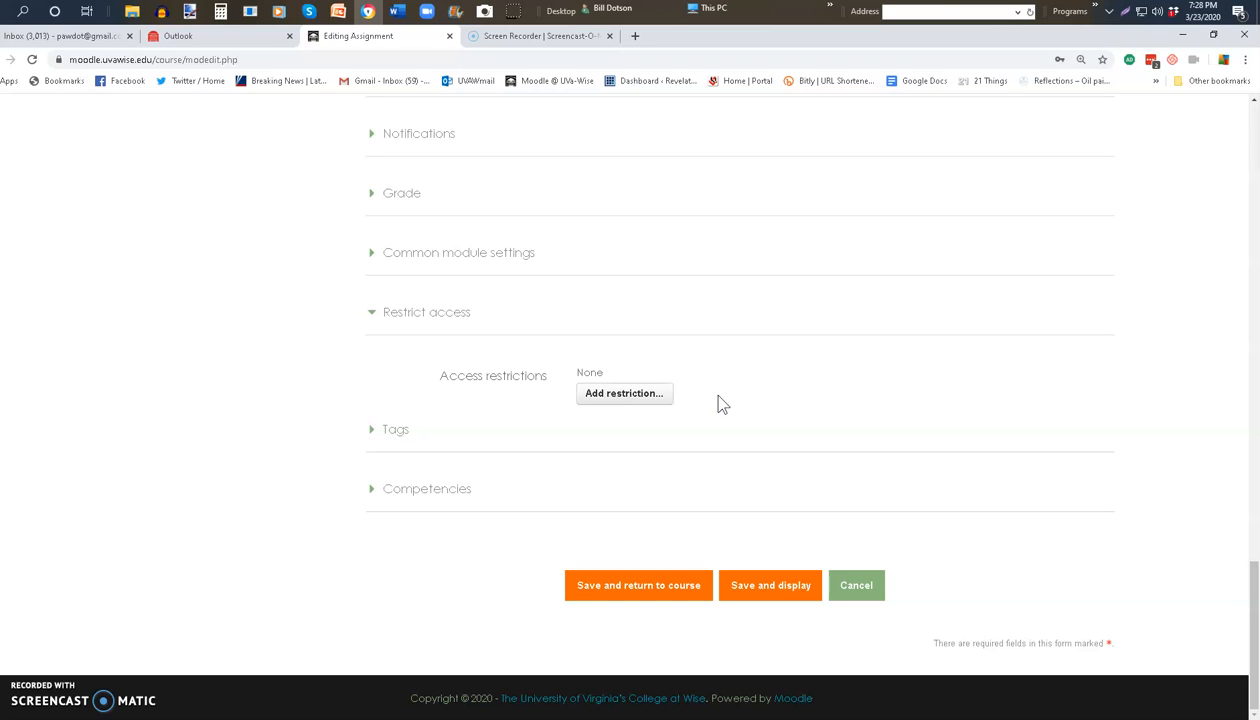
{"action": "left_click", "coordinate": [376, 314]}
Review the Tags section, collapse it, and check the course competencies choices in the Competencies section
{"action": "left_click", "coordinate": [370, 426]}
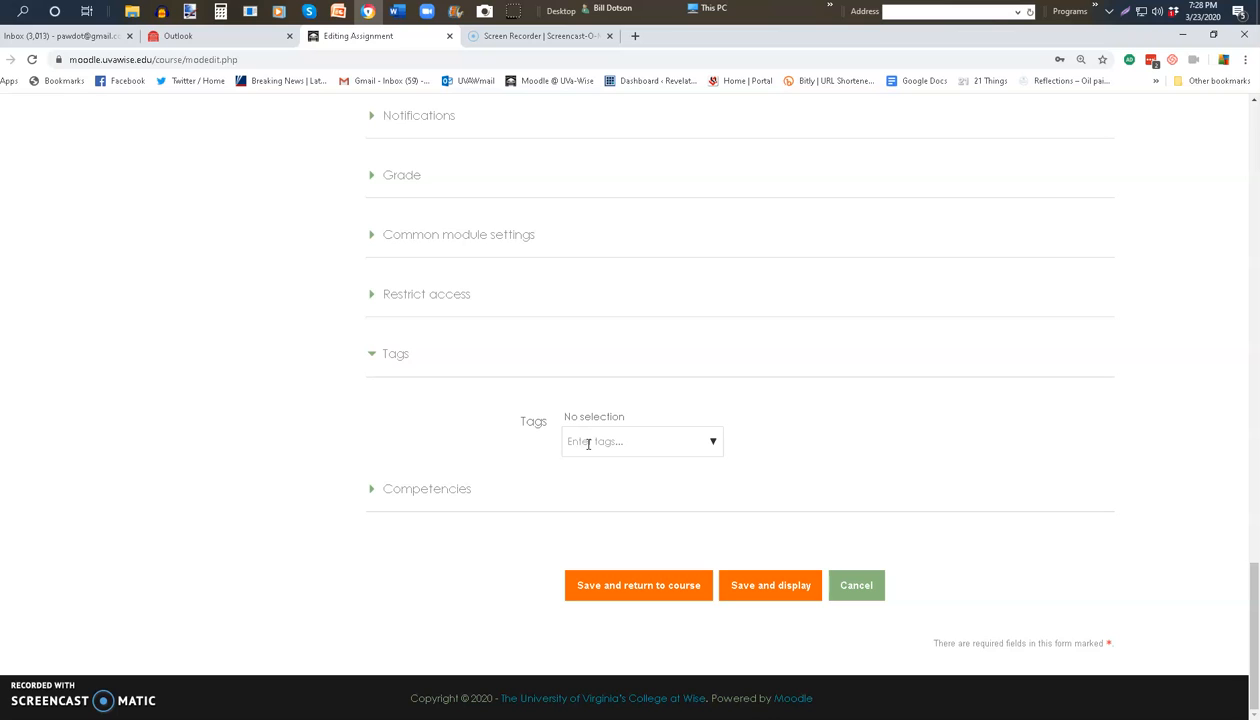
{"action": "left_click", "coordinate": [369, 355]}
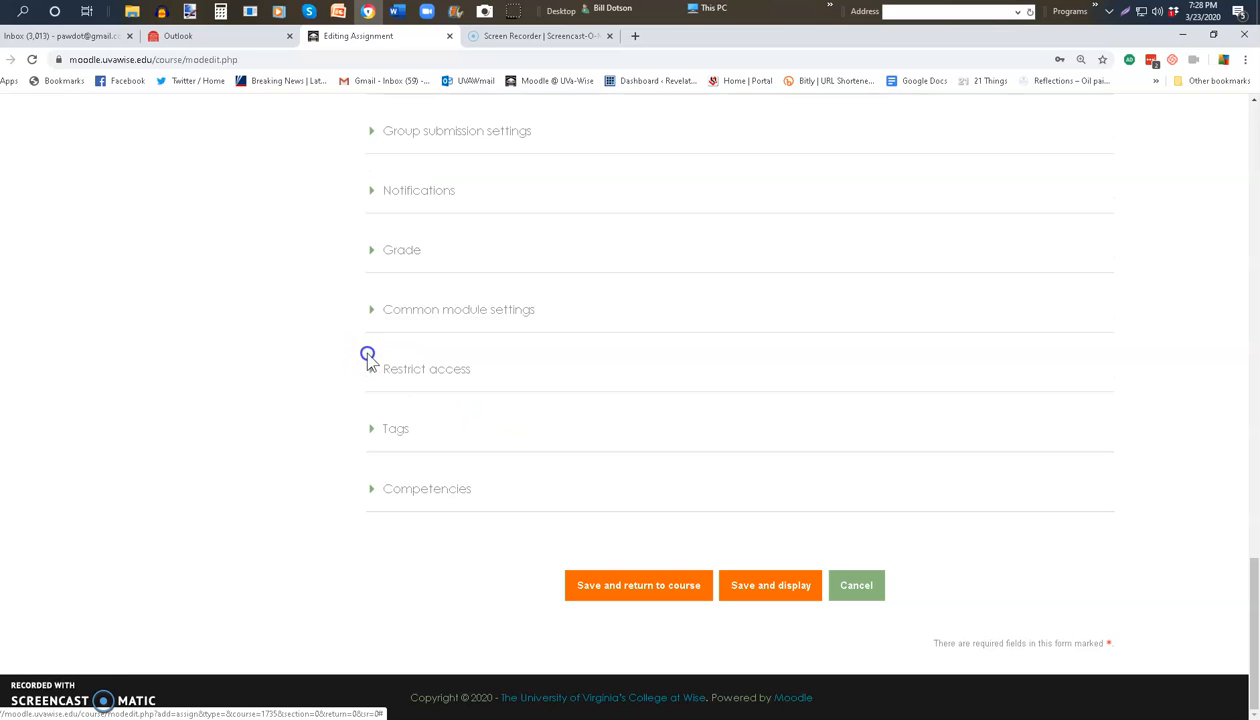
{"action": "left_click", "coordinate": [369, 490]}
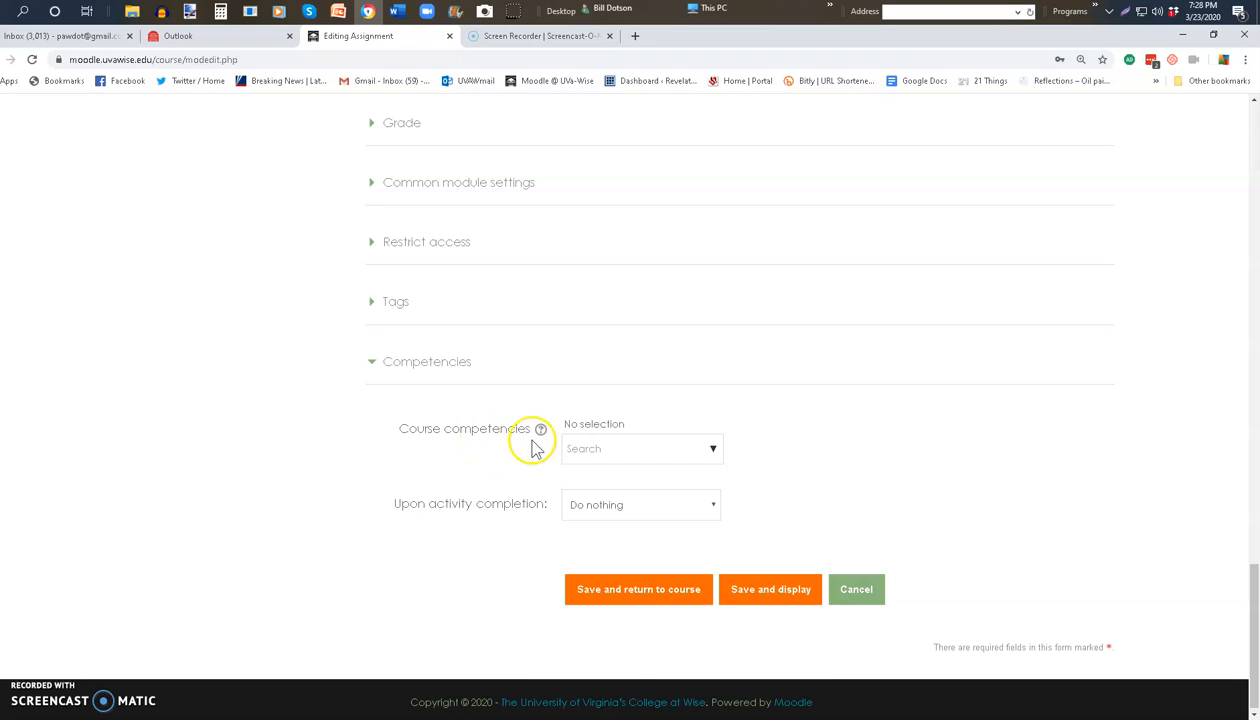
{"action": "left_click", "coordinate": [713, 451]}
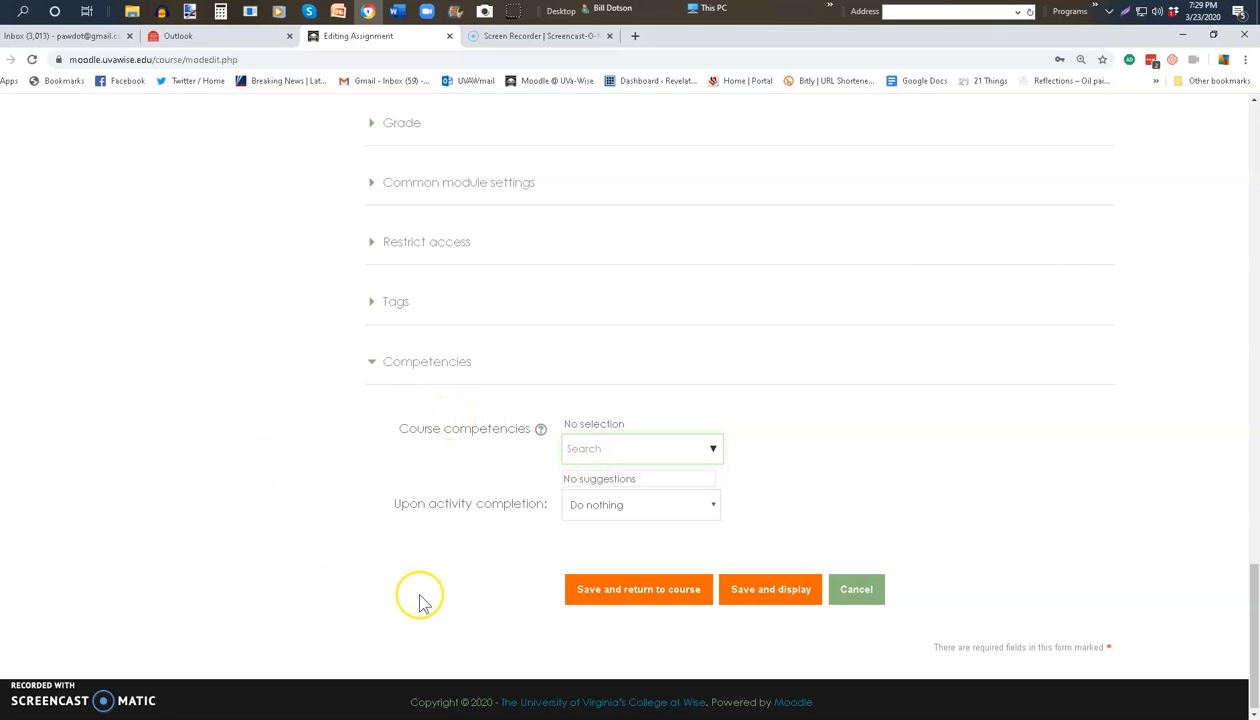
Name the assignment "Assignment 1" and save it, returning to the course page
{"action": "scroll", "coordinate": [548, 397], "scroll_direction": "up", "scroll_amount": 5}
{"action": "scroll", "coordinate": [548, 397], "scroll_direction": "up", "scroll_amount": 15}
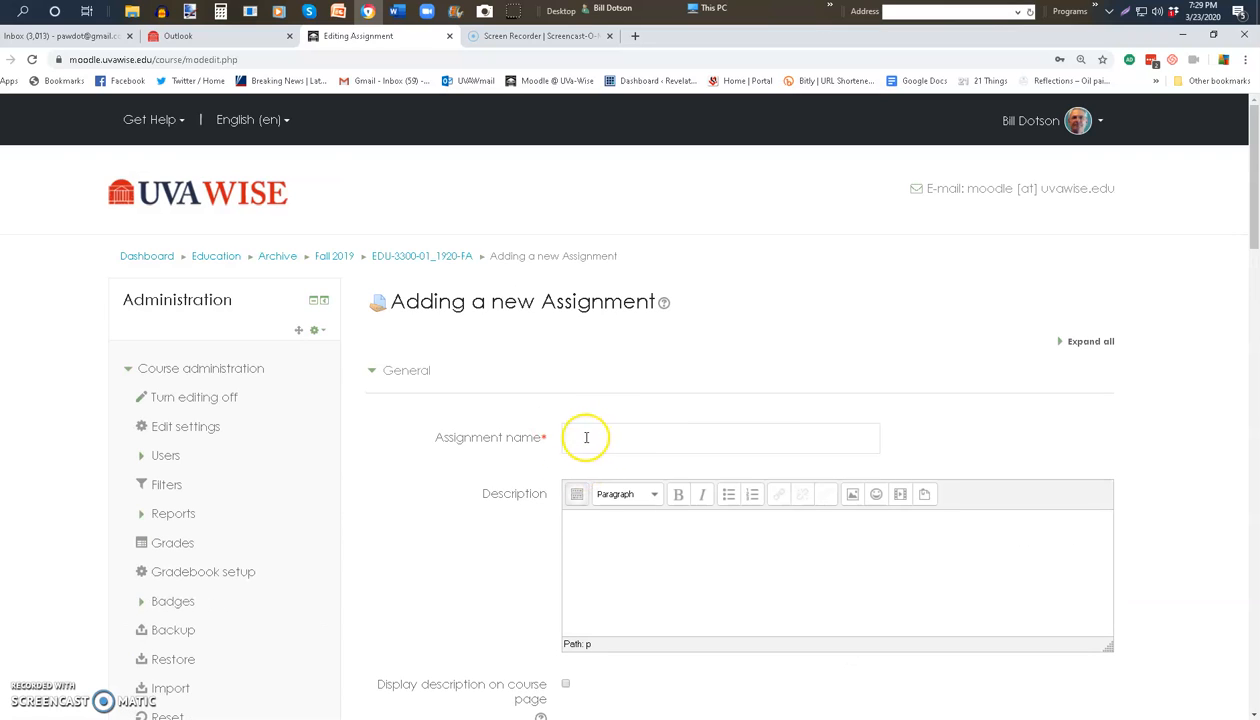
{"action": "left_click", "coordinate": [586, 437]}
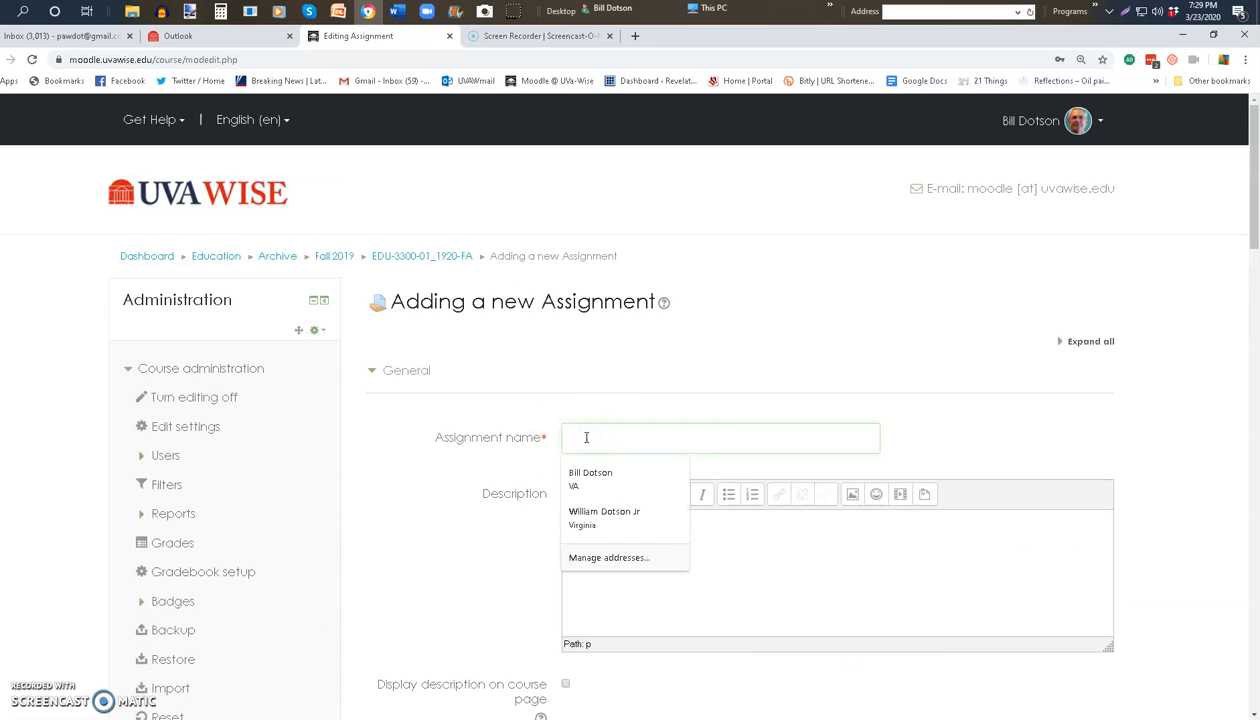
{"action": "type", "text": "Assignment 1"}
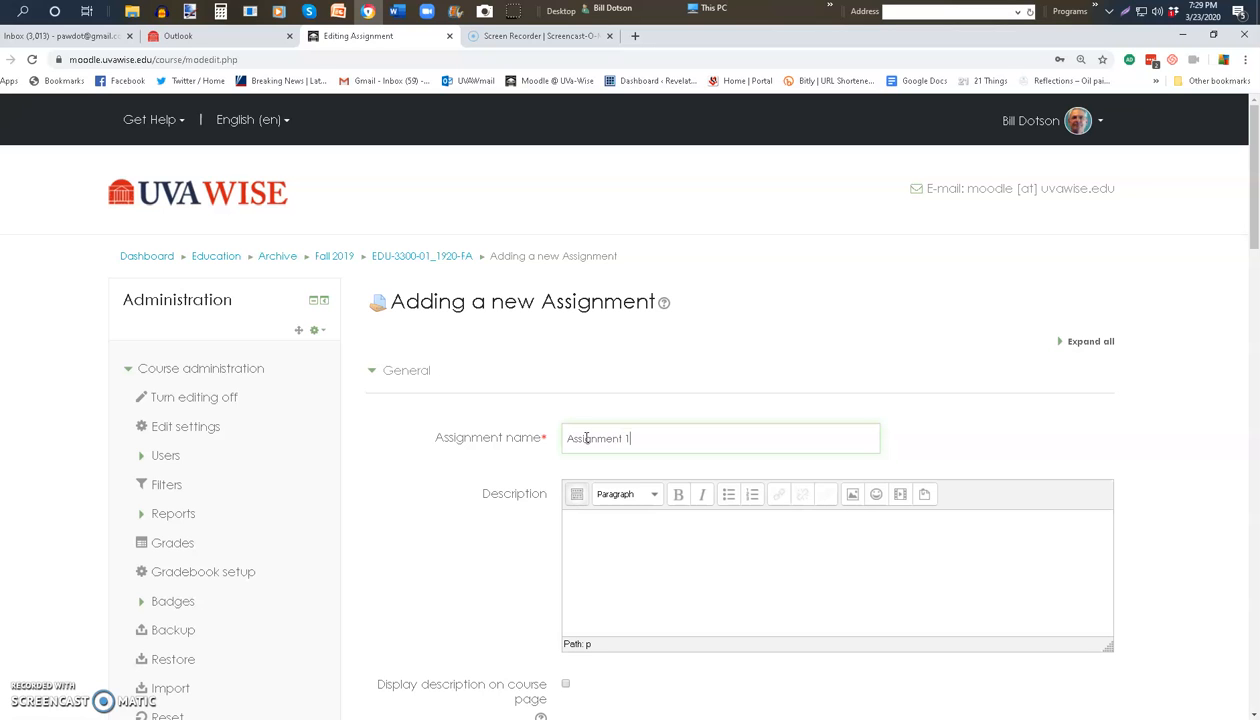
{"action": "scroll", "coordinate": [843, 398], "scroll_direction": "down", "scroll_amount": 15}
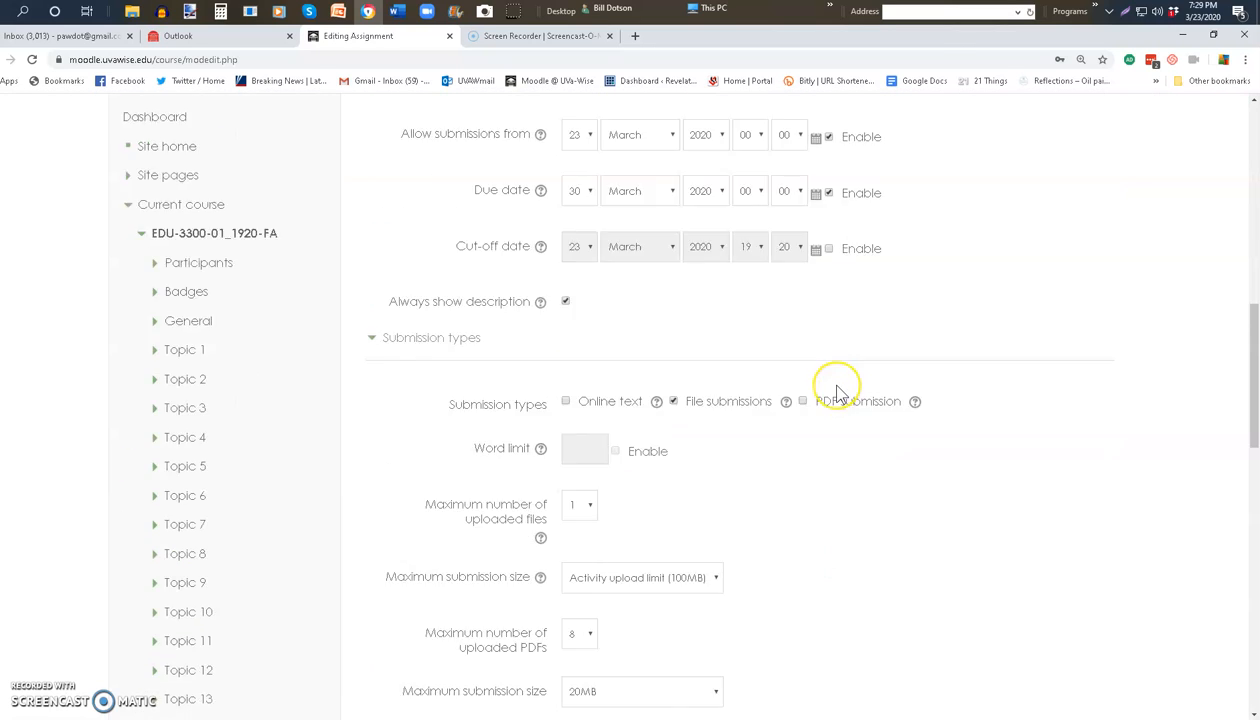
{"action": "scroll", "coordinate": [838, 393], "scroll_direction": "down", "scroll_amount": 7}
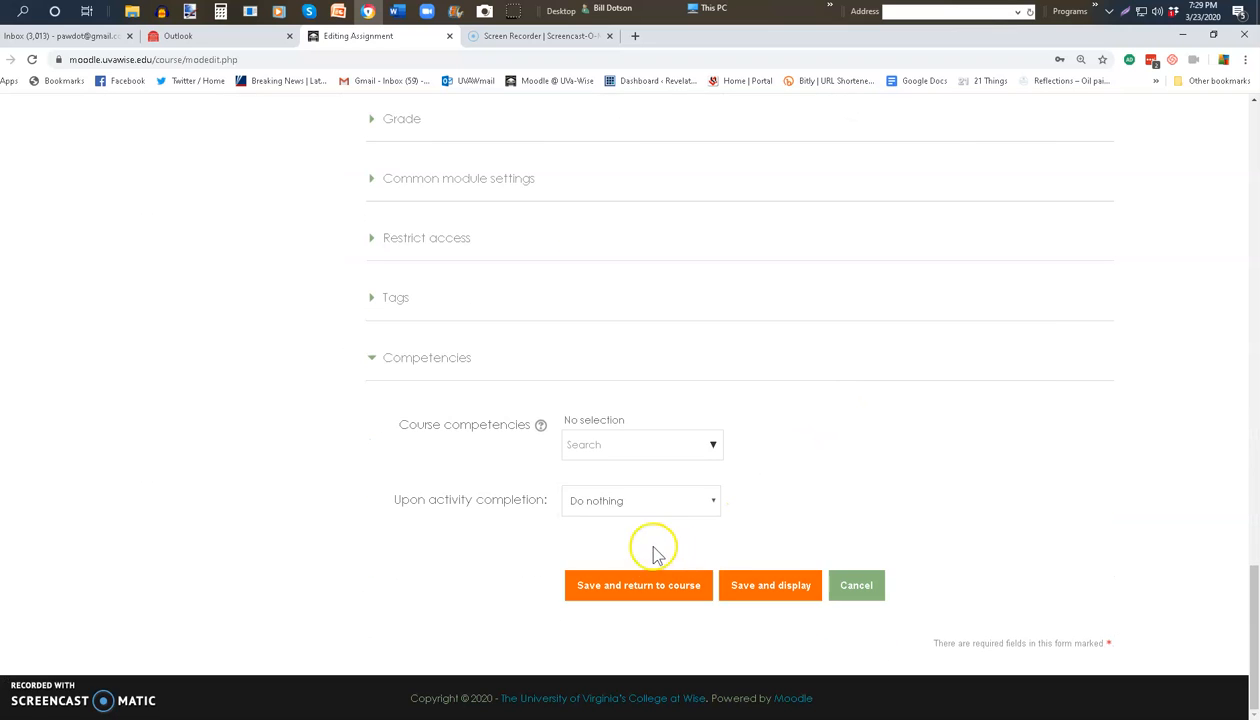
{"action": "left_click", "coordinate": [625, 588]}
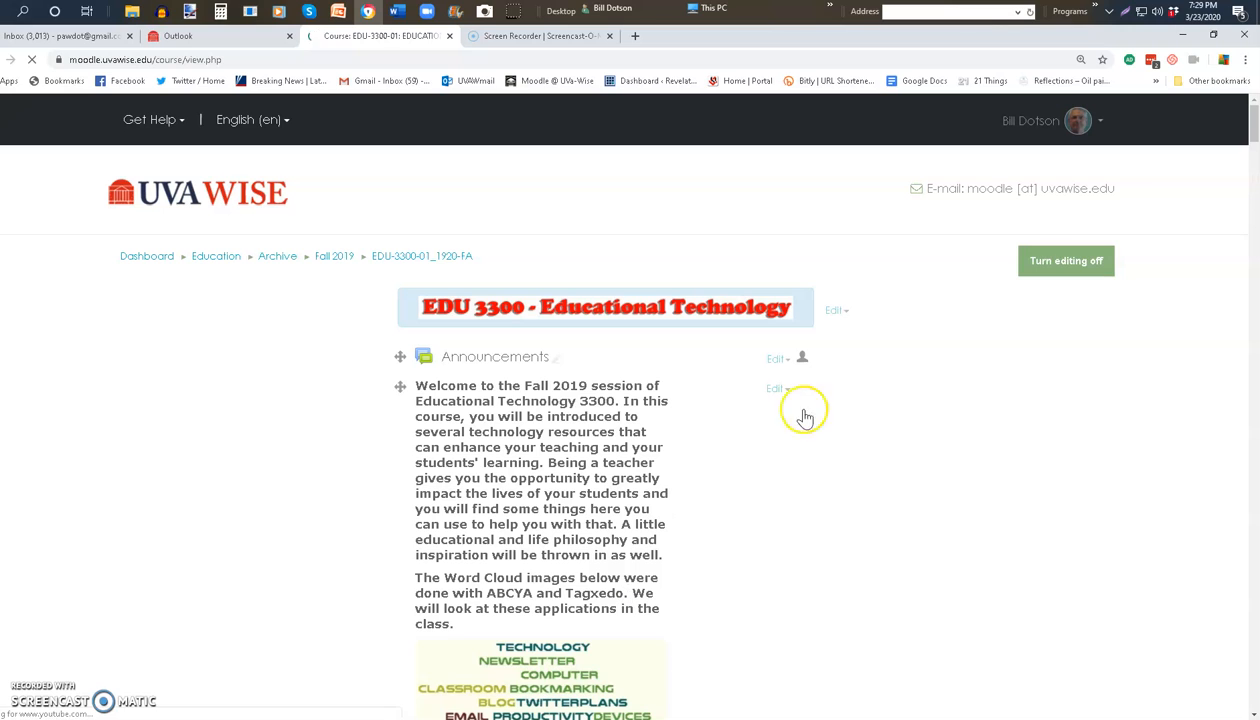
Locate Assignment 1 among the course's general activities and switch the course role to Student
{"action": "scroll", "coordinate": [880, 366], "scroll_direction": "down", "scroll_amount": 7}
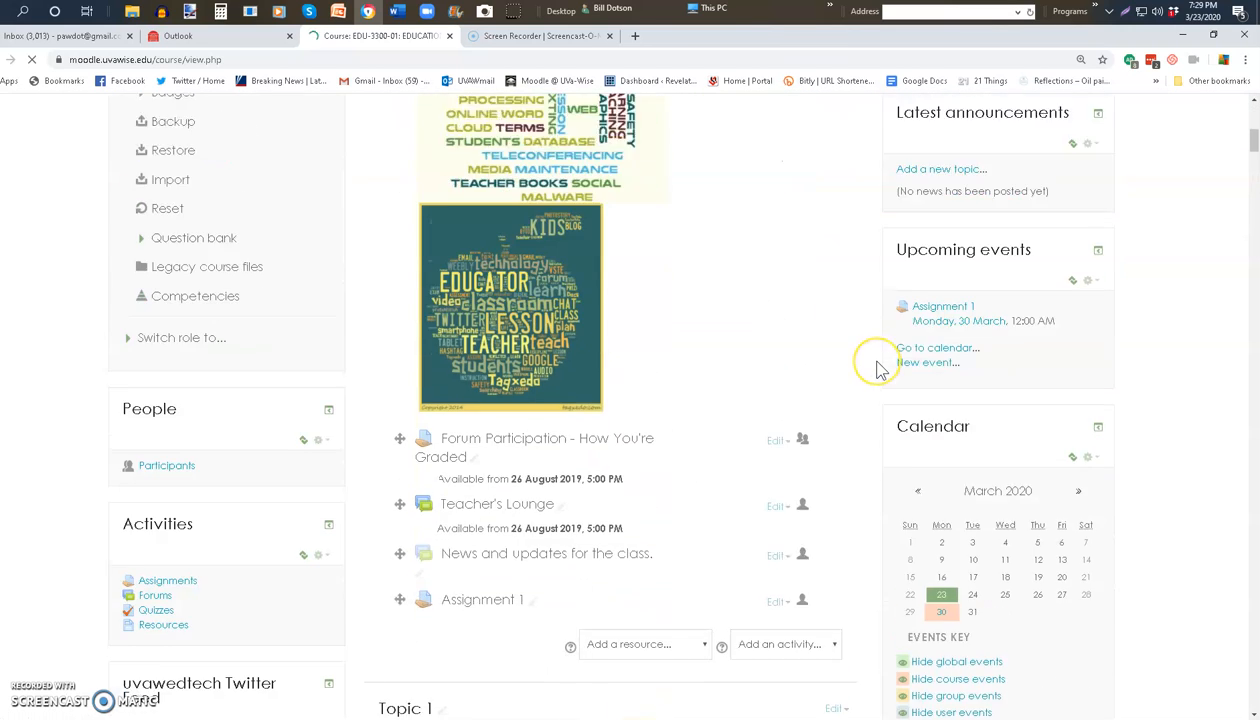
{"action": "scroll", "coordinate": [877, 369], "scroll_direction": "down", "scroll_amount": 1}
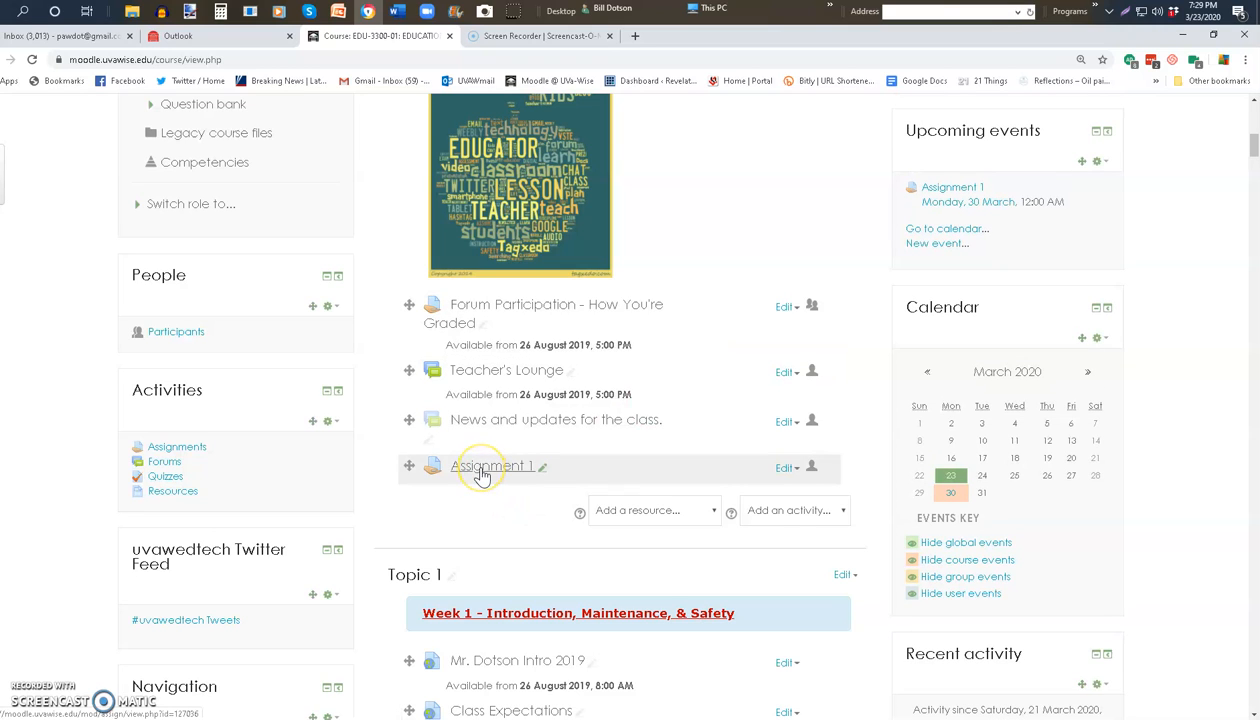
{"action": "scroll", "coordinate": [267, 380], "scroll_direction": "up", "scroll_amount": 1}
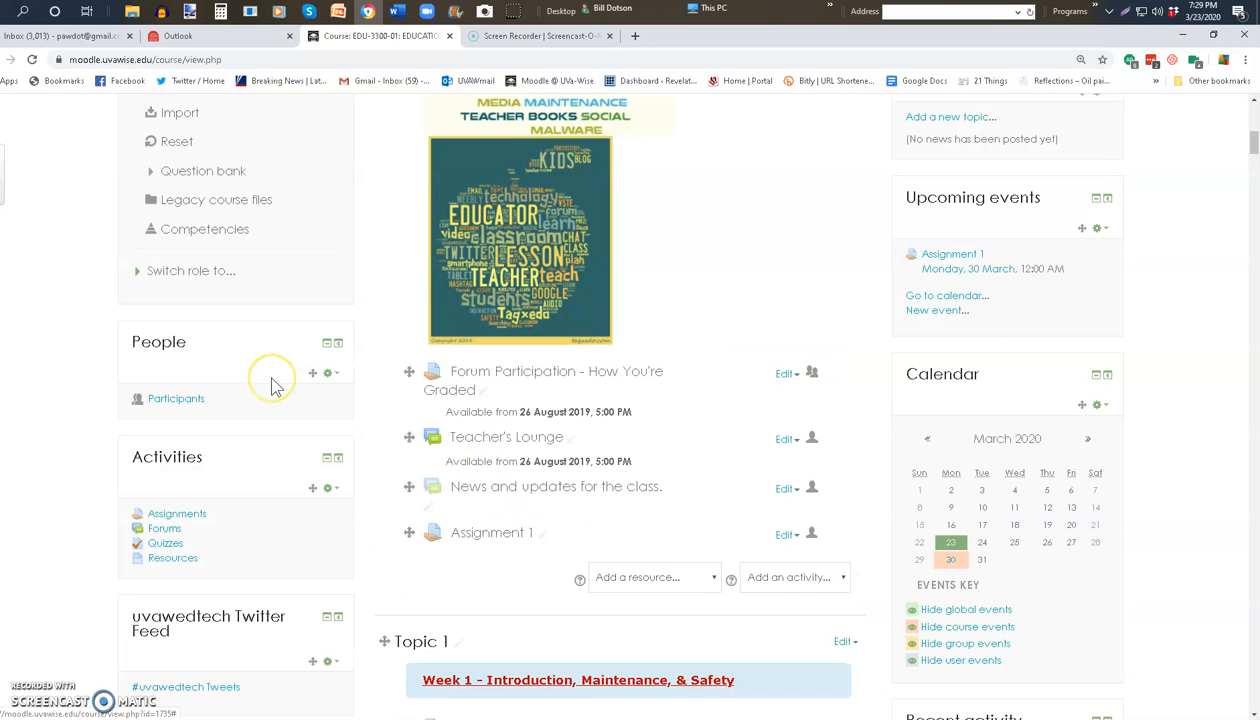
{"action": "left_click", "coordinate": [165, 276]}
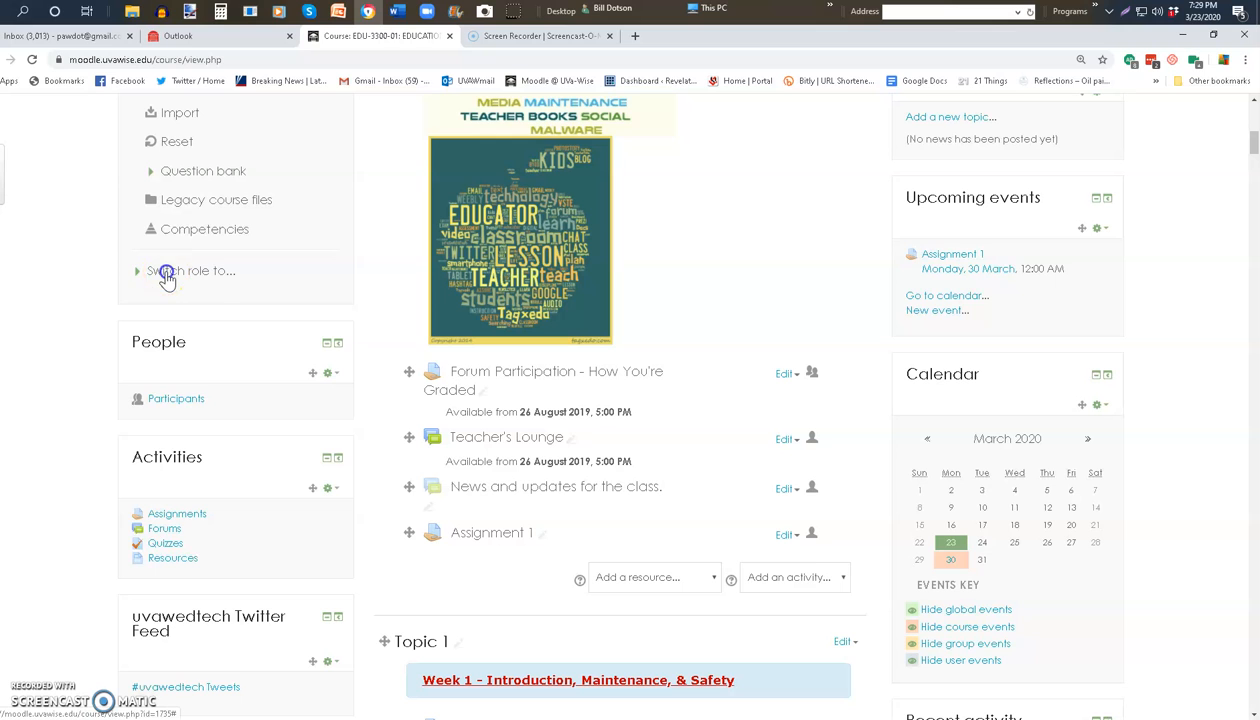
{"action": "left_click", "coordinate": [183, 332]}
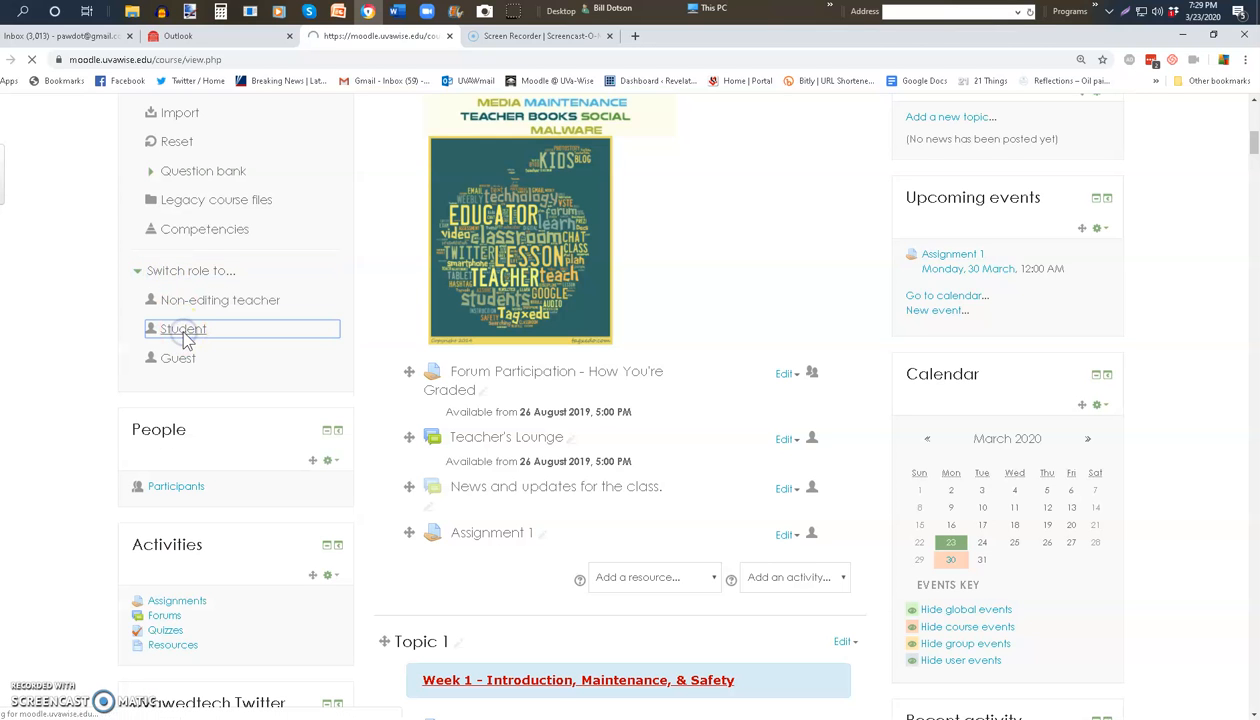
Open Assignment 1 from the course page as a student and review its submission status
{"action": "scroll", "coordinate": [584, 406], "scroll_direction": "down", "scroll_amount": 7}
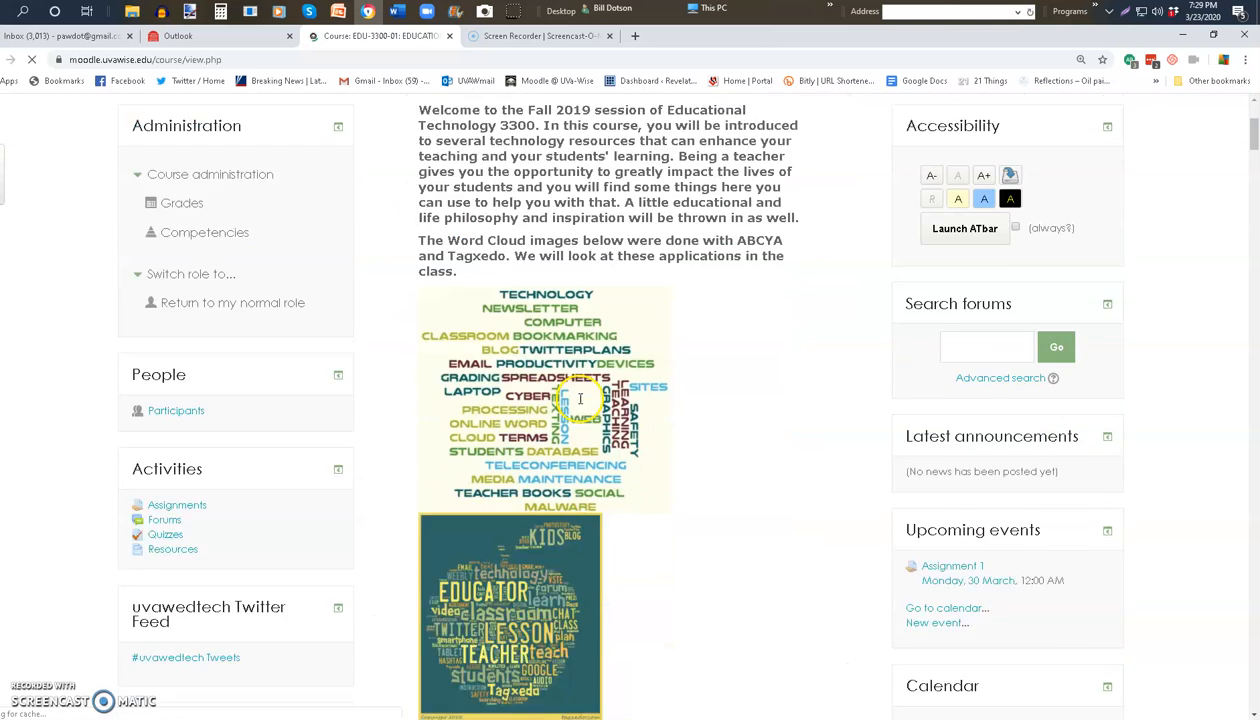
{"action": "scroll", "coordinate": [584, 406], "scroll_direction": "down", "scroll_amount": 1}
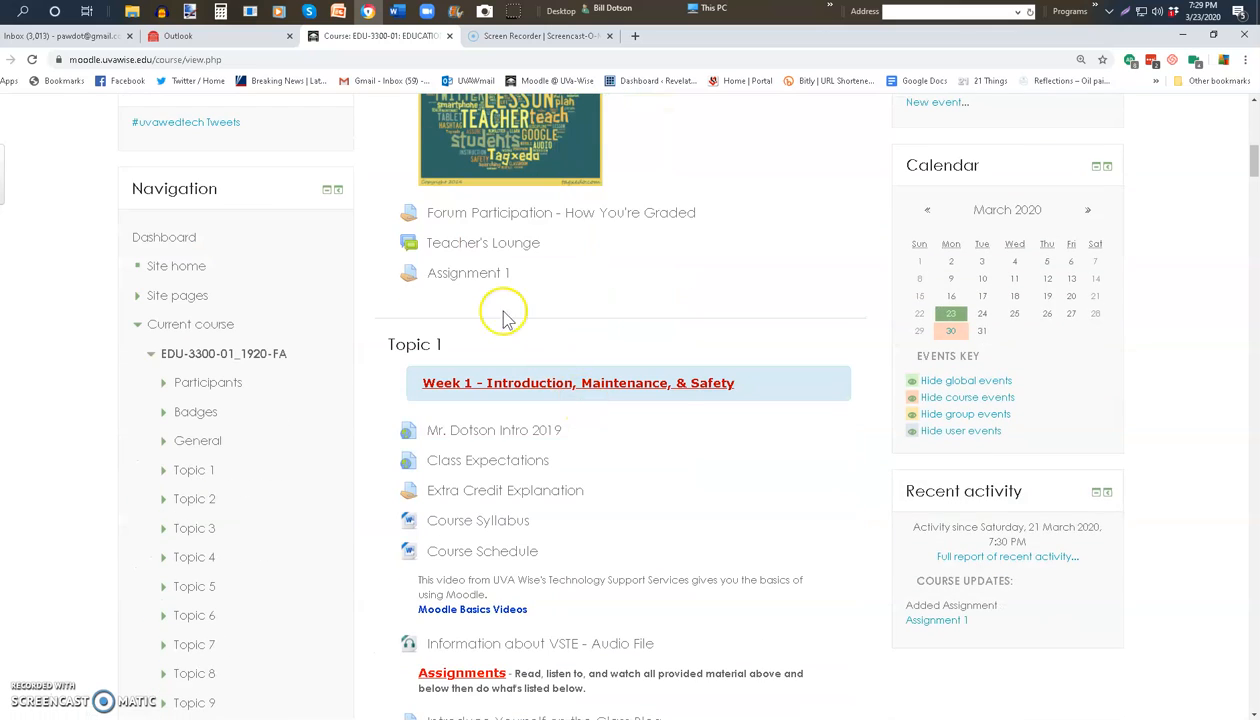
{"action": "left_click", "coordinate": [456, 276]}
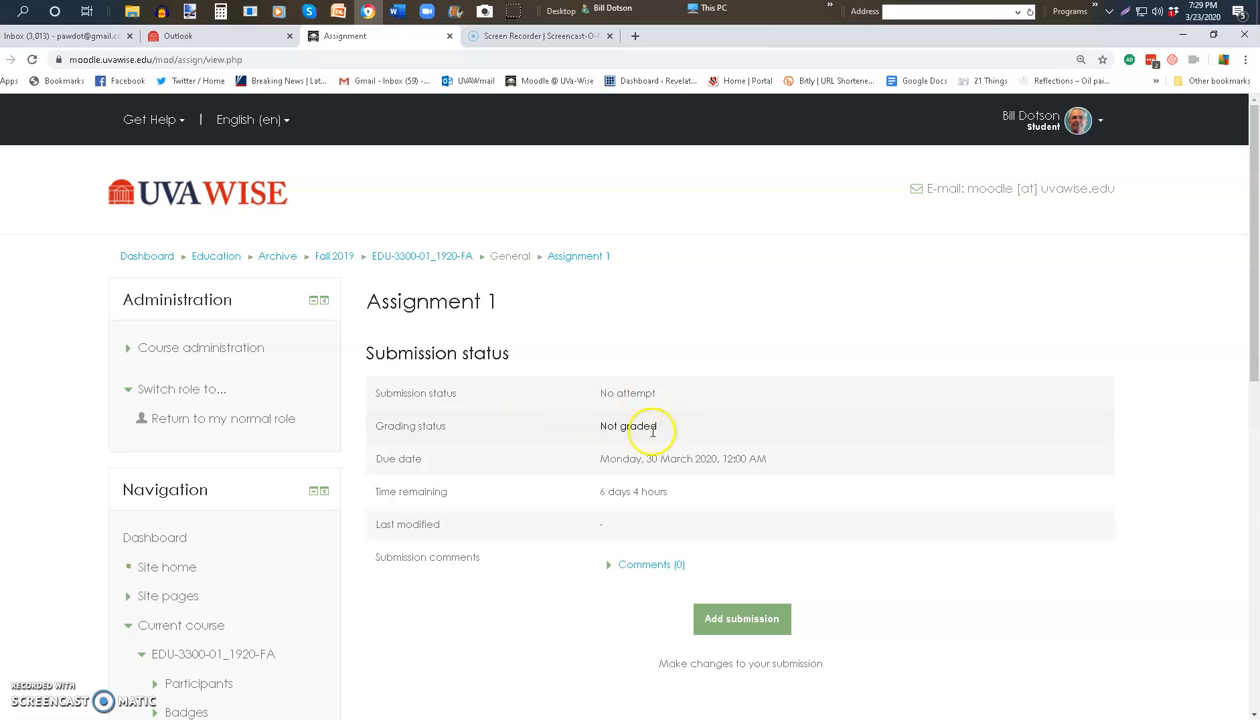
{"action": "scroll", "coordinate": [553, 537], "scroll_direction": "down", "scroll_amount": 1}
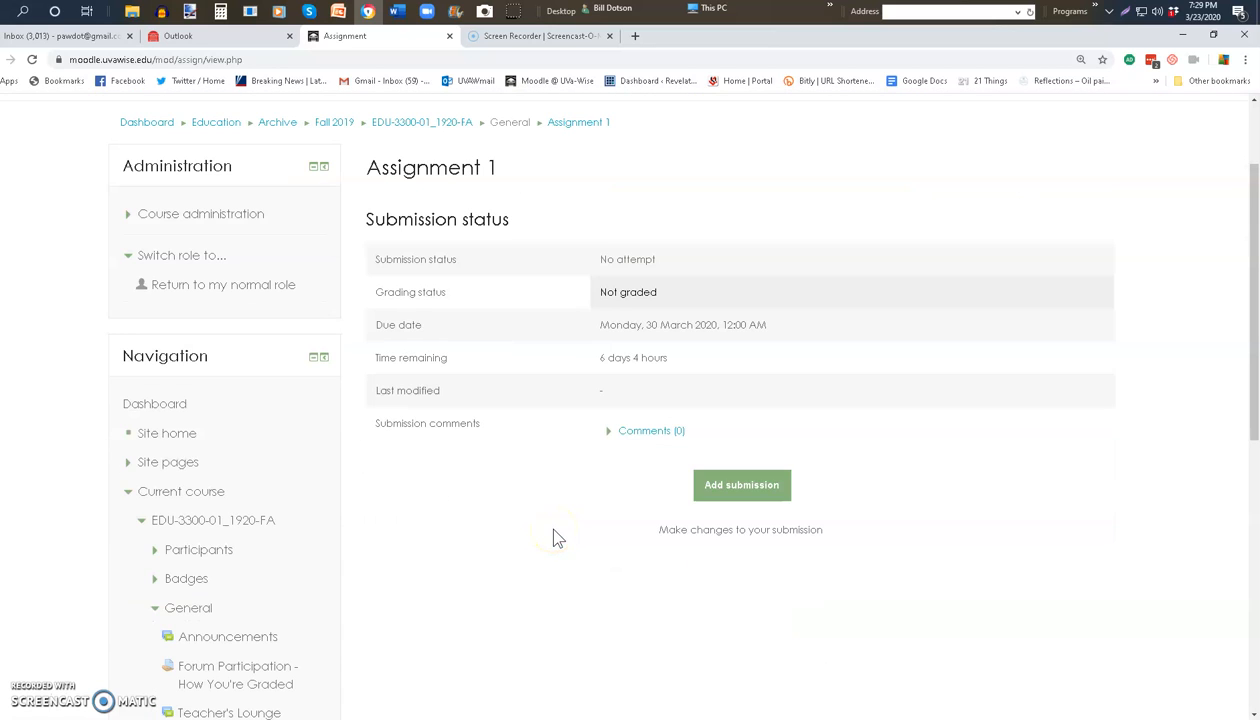
Open Assignment 1's submission form, review its file upload area, and return to the EDU 3300 course page without submitting anything
{"action": "left_click", "coordinate": [737, 490]}
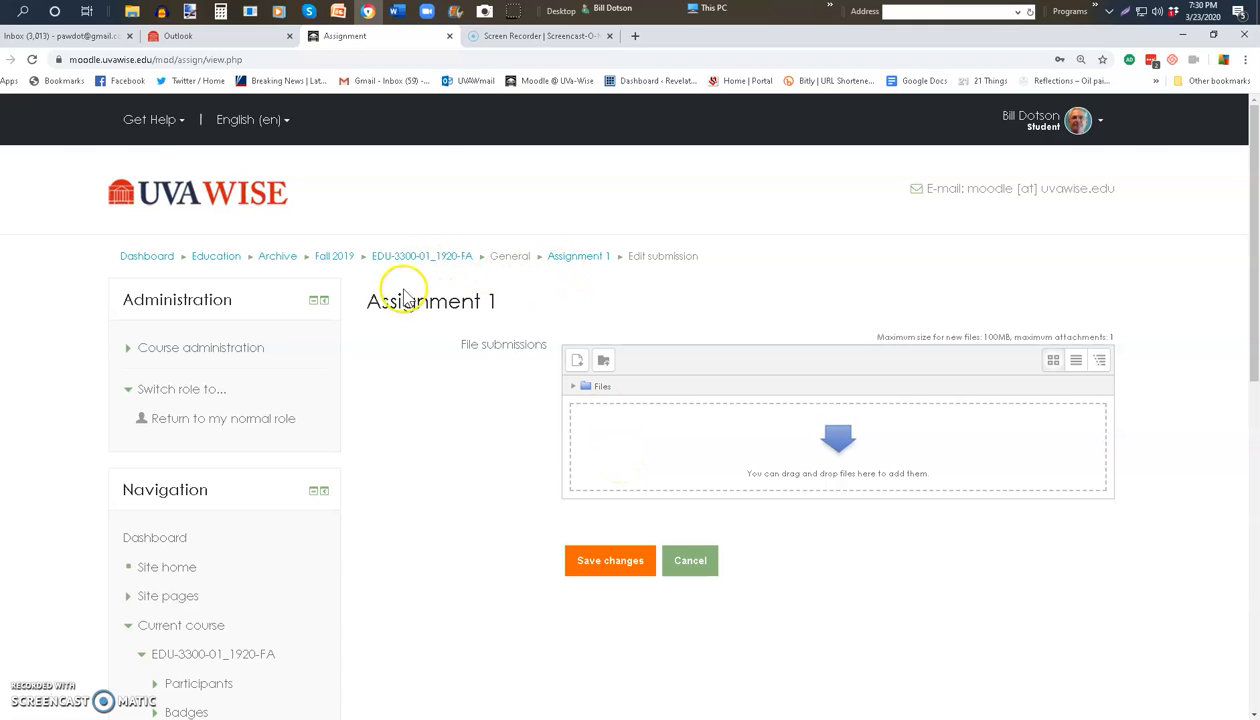
{"action": "scroll", "coordinate": [396, 328], "scroll_direction": "down", "scroll_amount": 2}
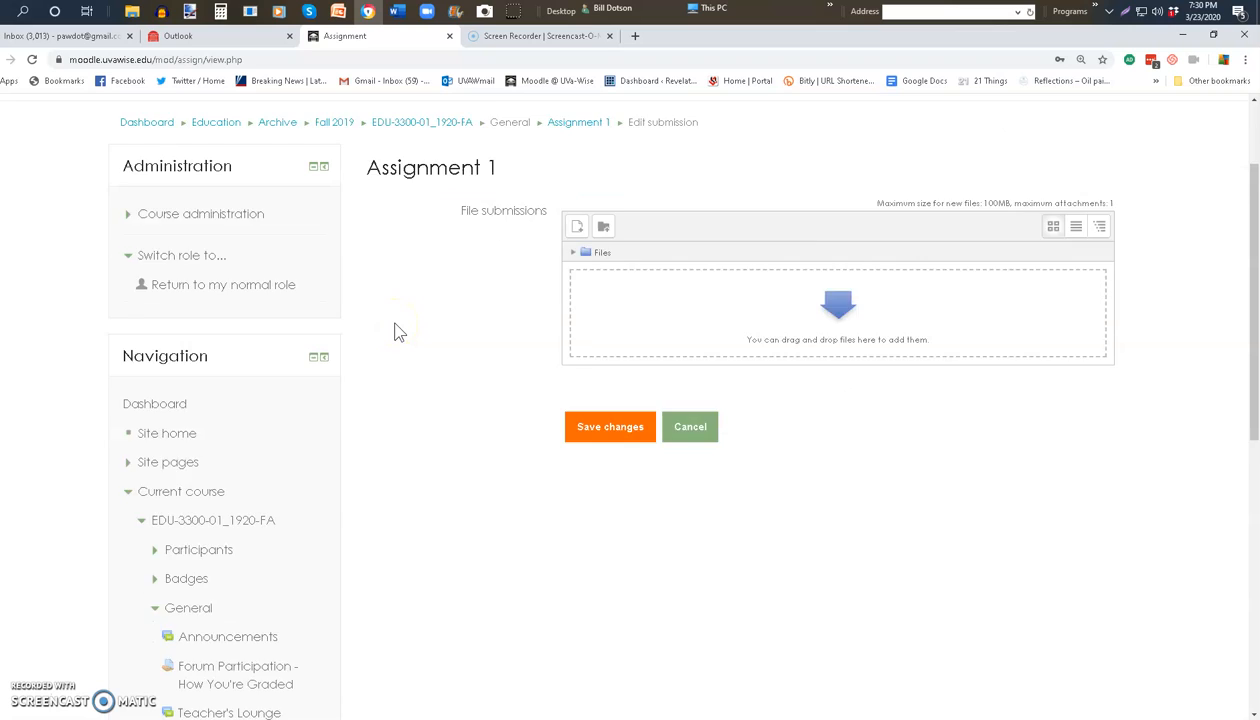
{"action": "scroll", "coordinate": [396, 330], "scroll_direction": "down", "scroll_amount": 1}
{"action": "scroll", "coordinate": [396, 330], "scroll_direction": "down", "scroll_amount": 8}
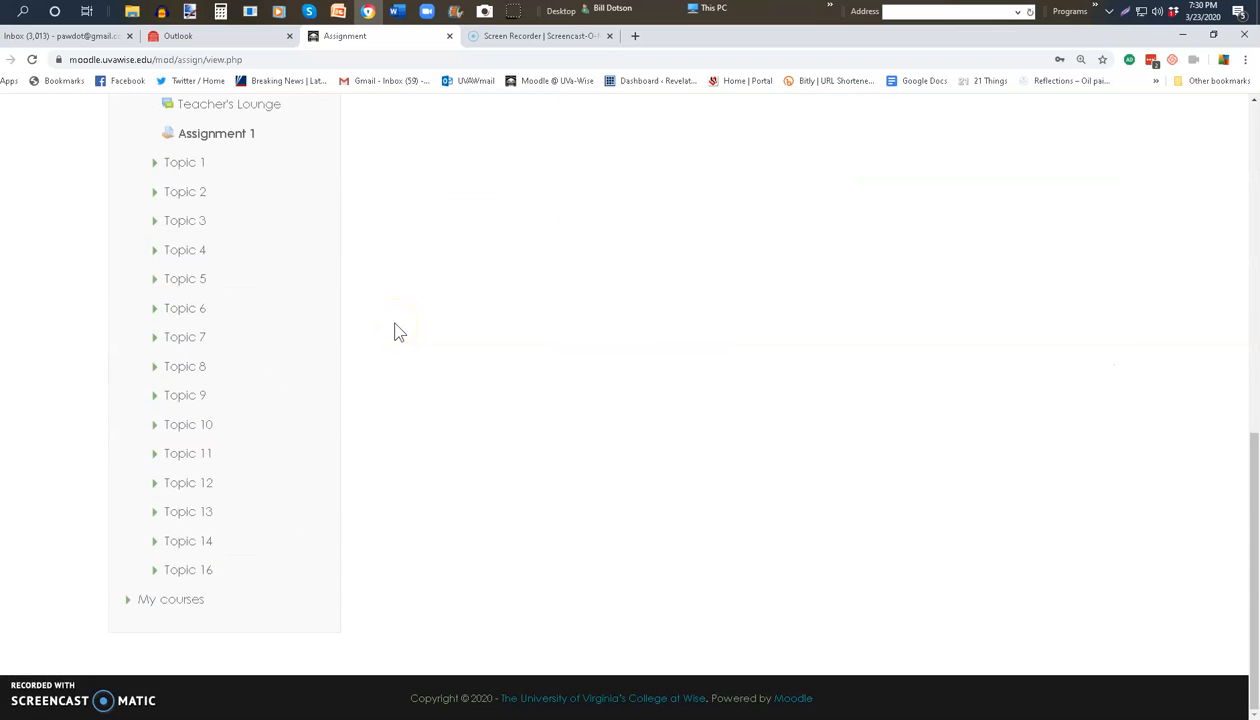
{"action": "scroll", "coordinate": [396, 330], "scroll_direction": "up", "scroll_amount": 11}
{"action": "left_click", "coordinate": [413, 259]}
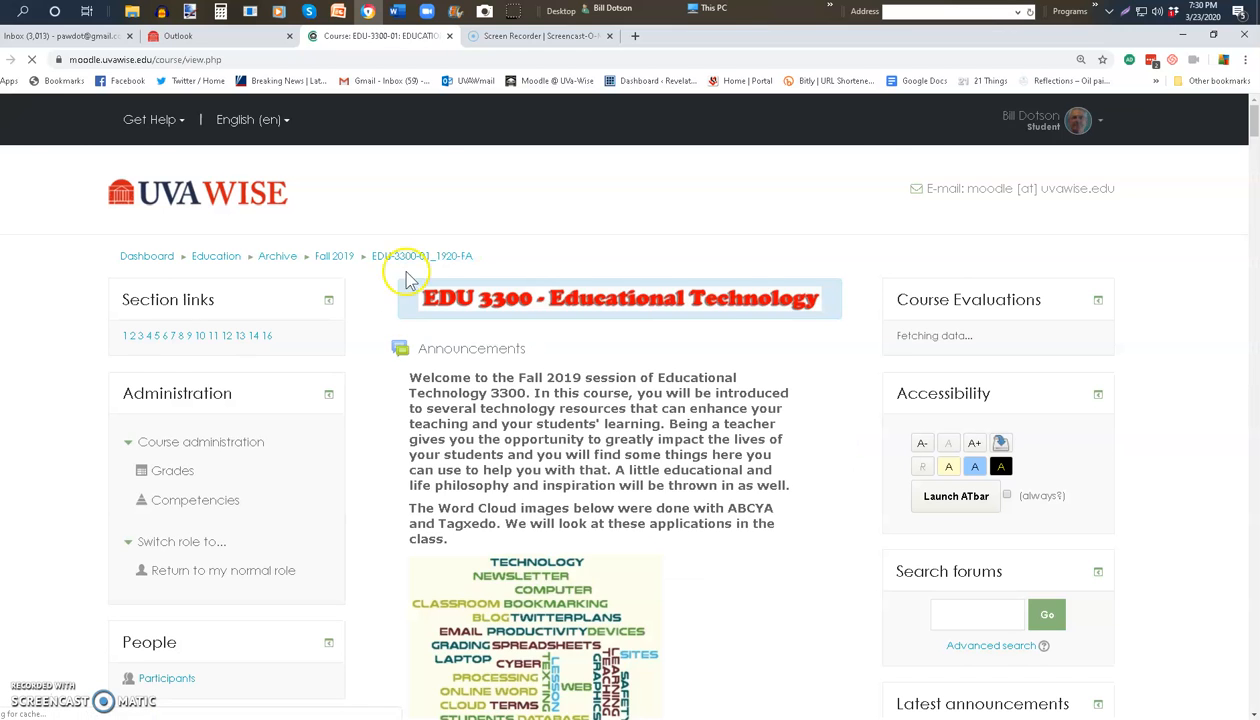
Open the course's list of all assignments as a student and look through its topics, due dates and submissions
{"action": "scroll", "coordinate": [392, 335], "scroll_direction": "down", "scroll_amount": 4}
{"action": "scroll", "coordinate": [390, 337], "scroll_direction": "down", "scroll_amount": 2}
{"action": "left_click", "coordinate": [166, 372]}
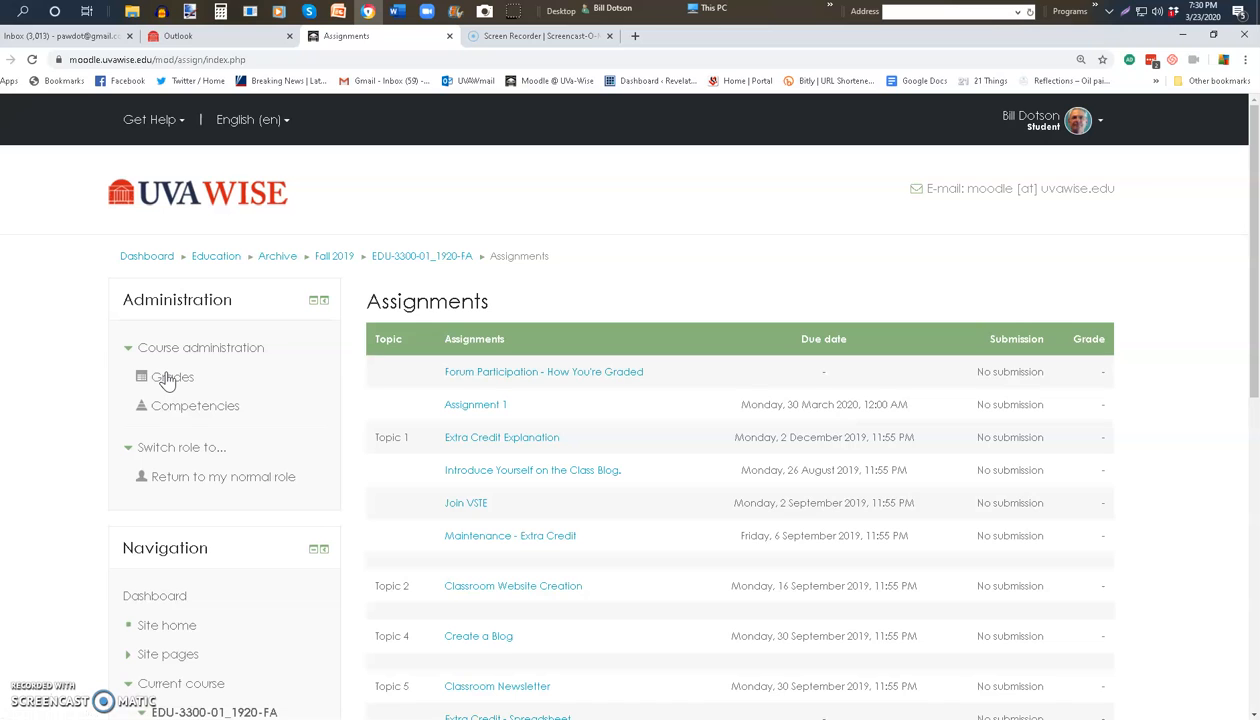
{"action": "scroll", "coordinate": [170, 381], "scroll_direction": "down", "scroll_amount": 7}
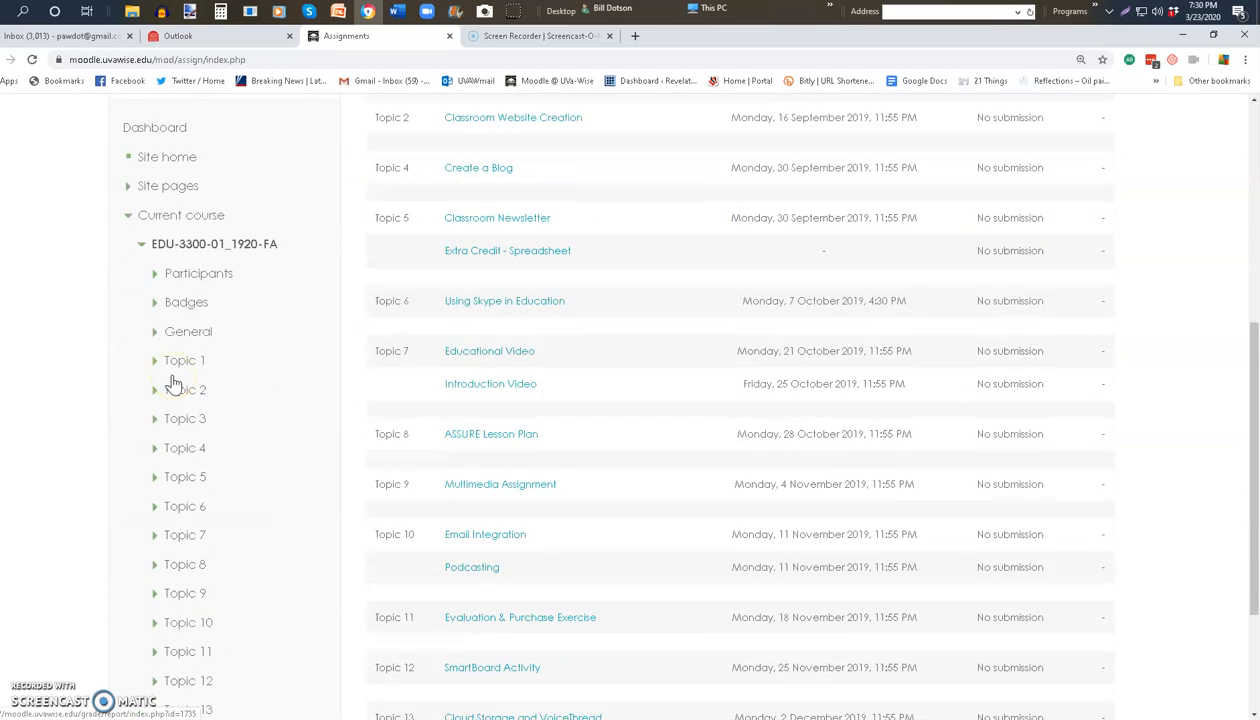
{"action": "scroll", "coordinate": [171, 381], "scroll_direction": "up", "scroll_amount": 5}
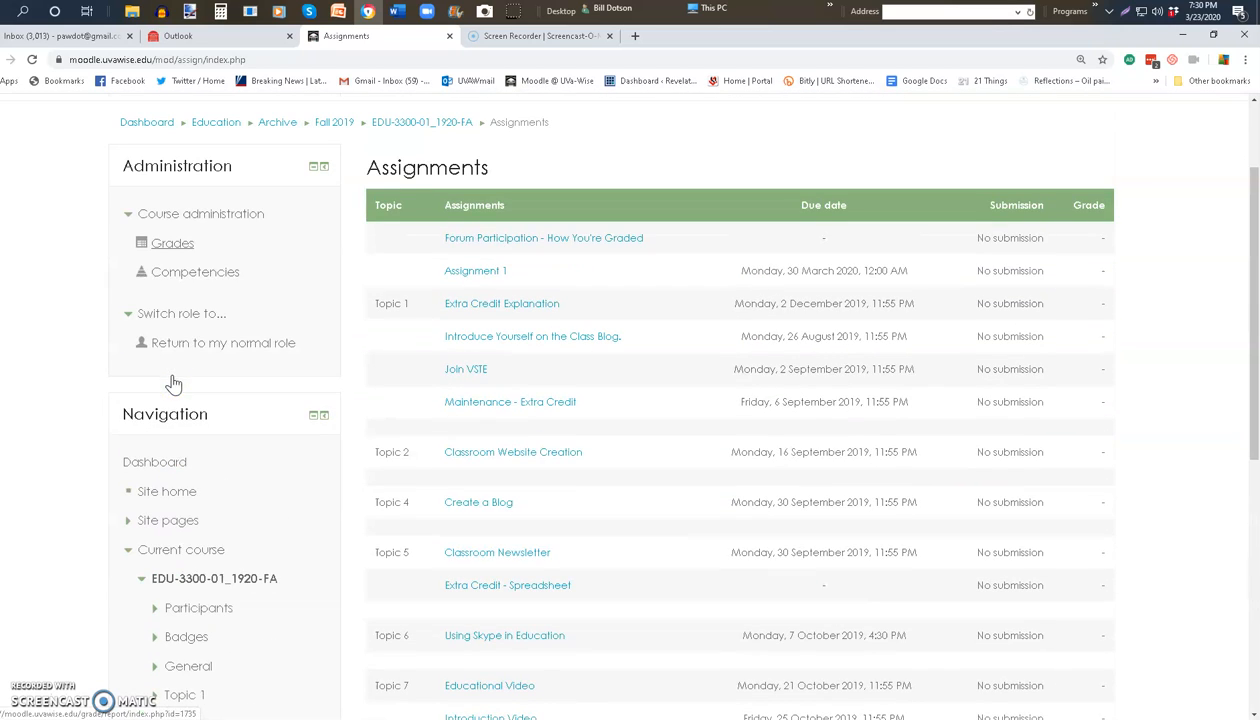
Open Assignment 1 from the assignments list and review its submission status as a student
{"action": "left_click", "coordinate": [474, 277]}
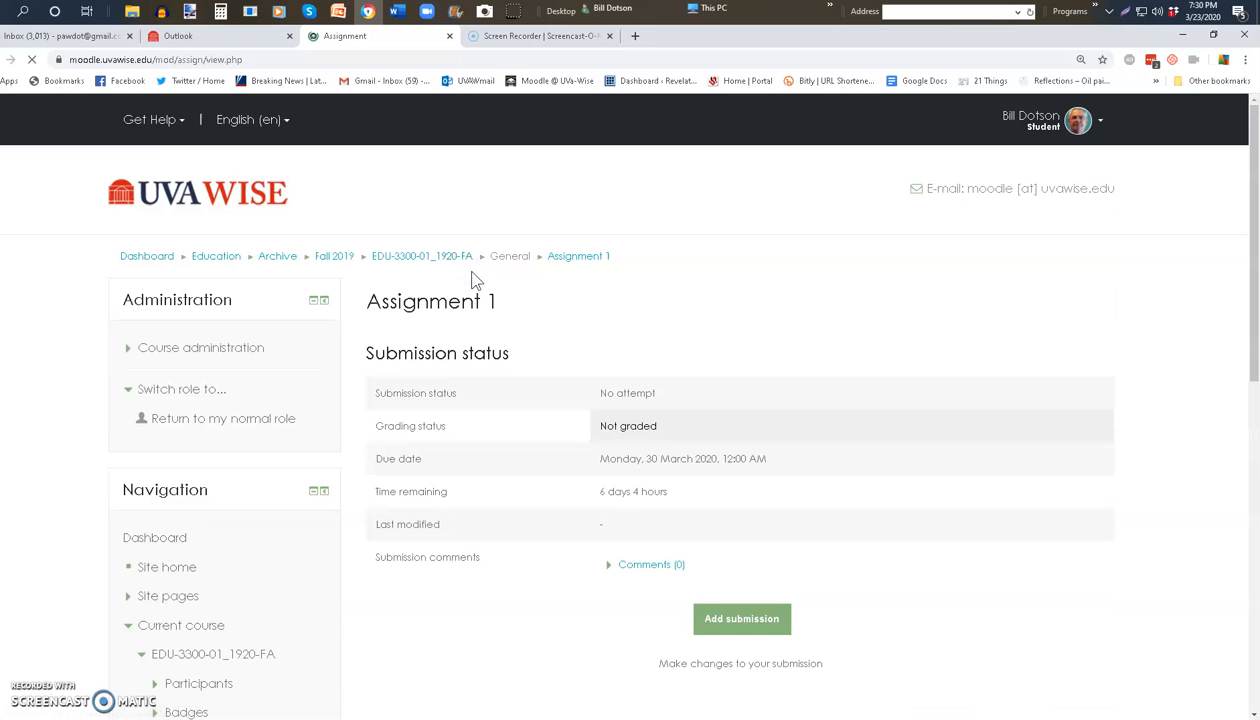
{"action": "scroll", "coordinate": [920, 392], "scroll_direction": "down", "scroll_amount": 1}
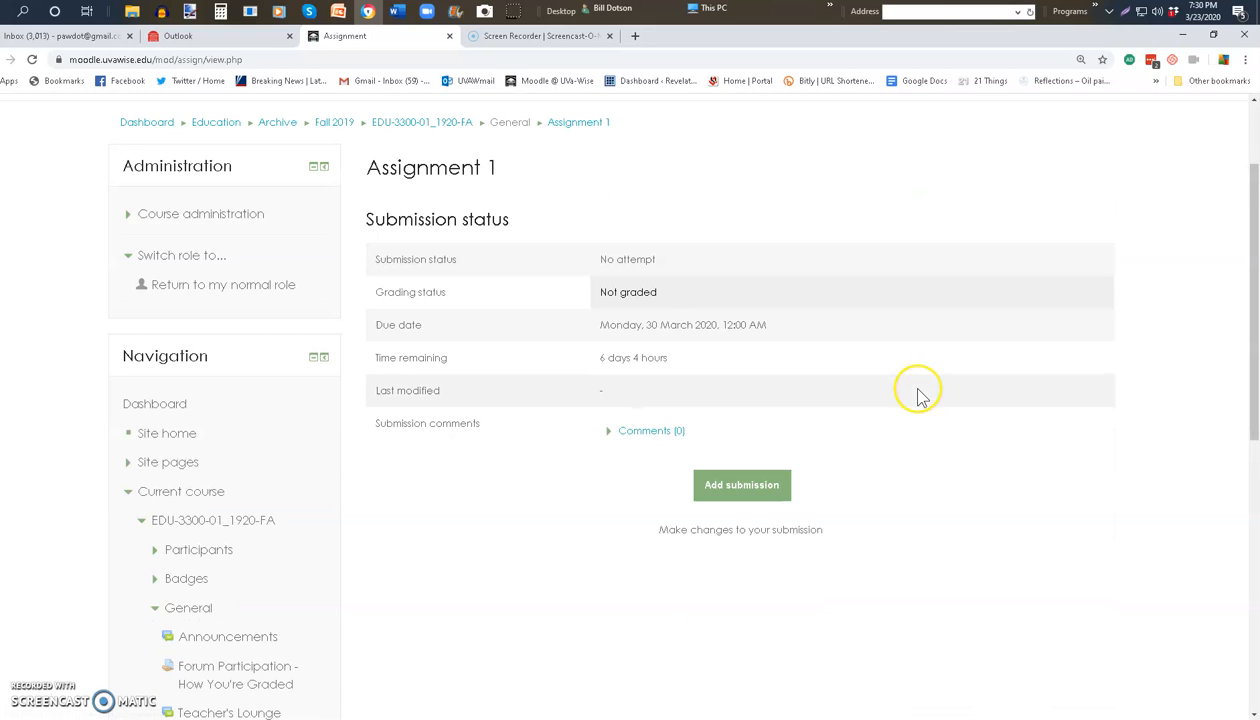
{"action": "scroll", "coordinate": [710, 310], "scroll_direction": "up", "scroll_amount": 1}
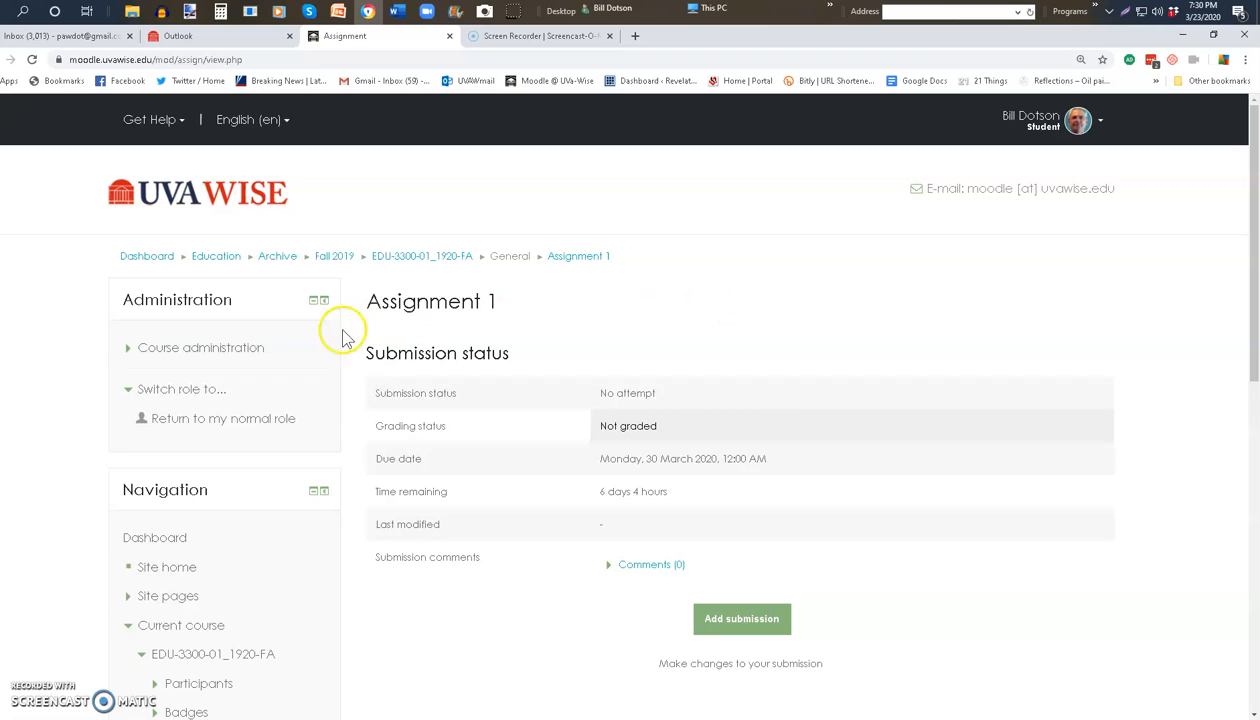
Switch from the Student role back to the normal role on the Assignment 1 page
{"action": "left_click", "coordinate": [178, 393]}
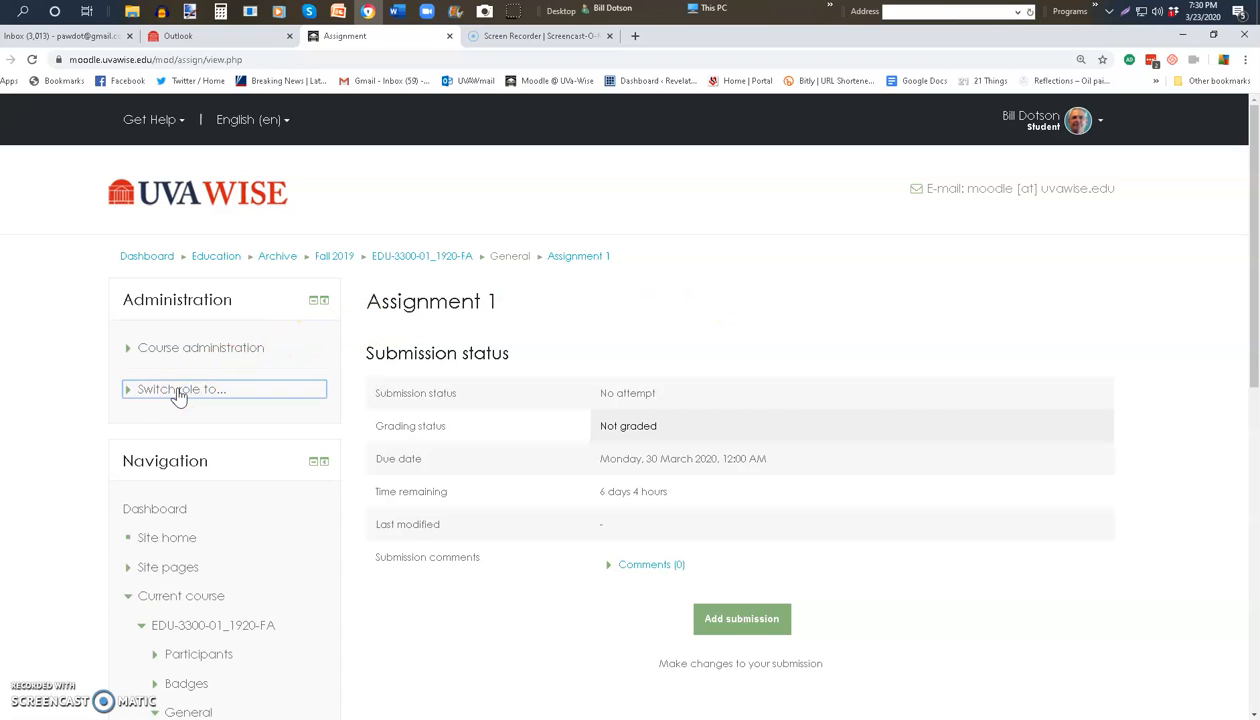
{"action": "left_click", "coordinate": [176, 392]}
{"action": "left_click", "coordinate": [189, 420]}
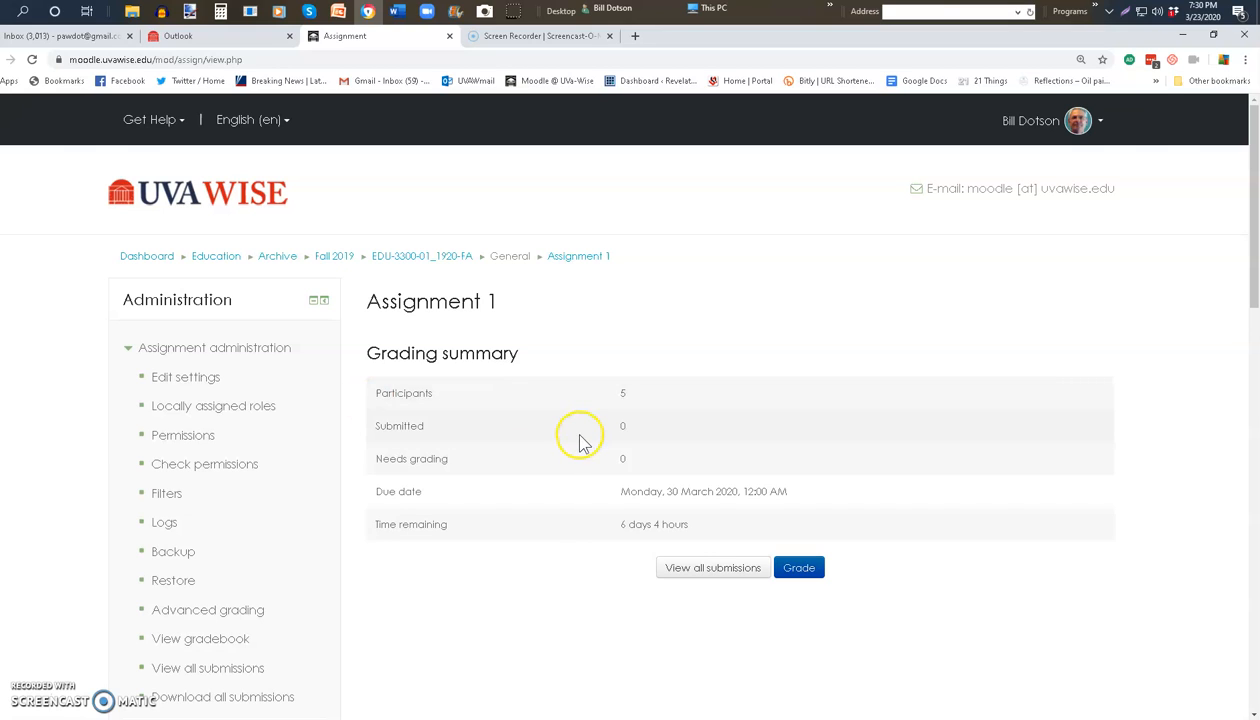
View all submissions for Assignment 1, look over the grading table, and return to the EDU 3300 course page
{"action": "left_click", "coordinate": [712, 568]}
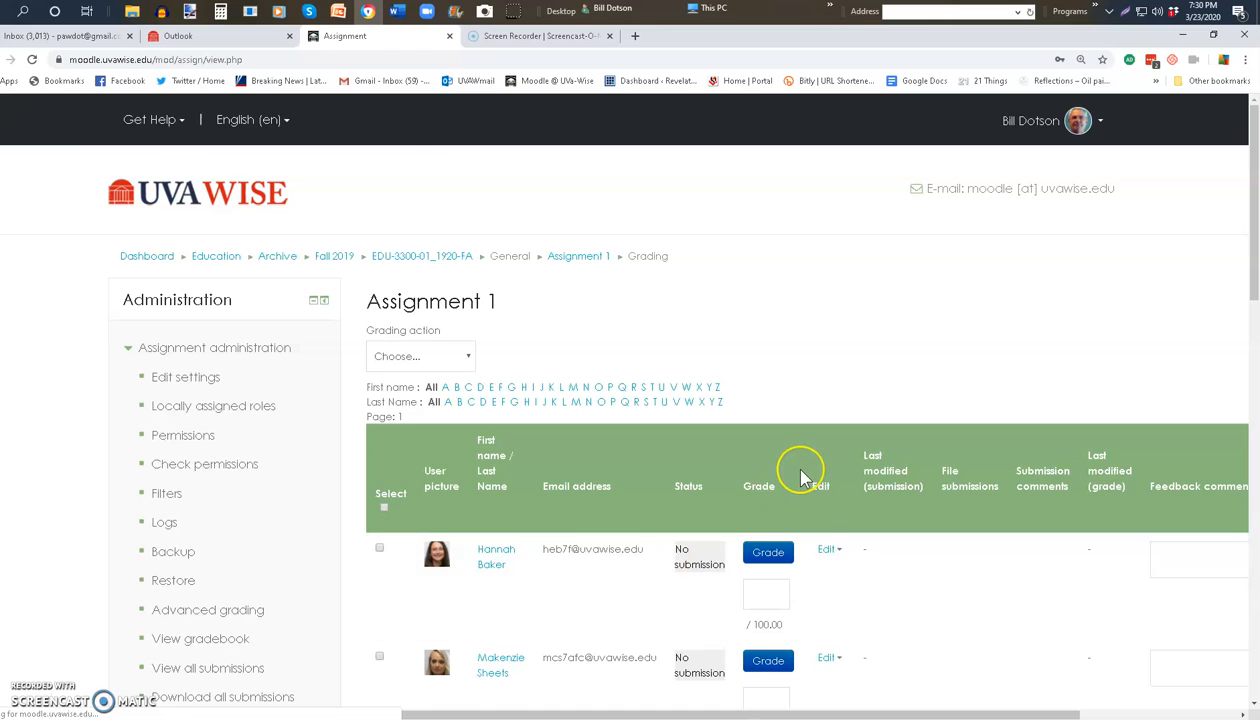
{"action": "scroll", "coordinate": [802, 478], "scroll_direction": "down", "scroll_amount": 3}
{"action": "scroll", "coordinate": [800, 478], "scroll_direction": "up", "scroll_amount": 1}
{"action": "scroll", "coordinate": [800, 478], "scroll_direction": "up", "scroll_amount": 1}
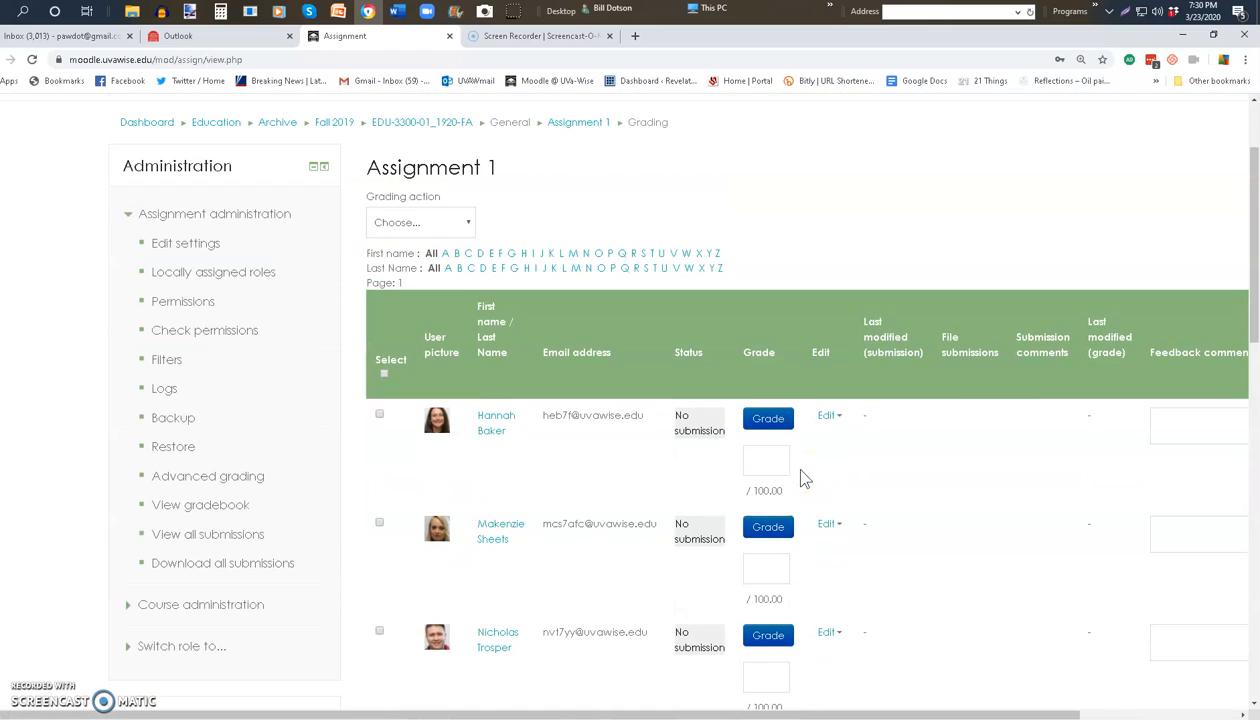
{"action": "scroll", "coordinate": [700, 360], "scroll_direction": "up", "scroll_amount": 2}
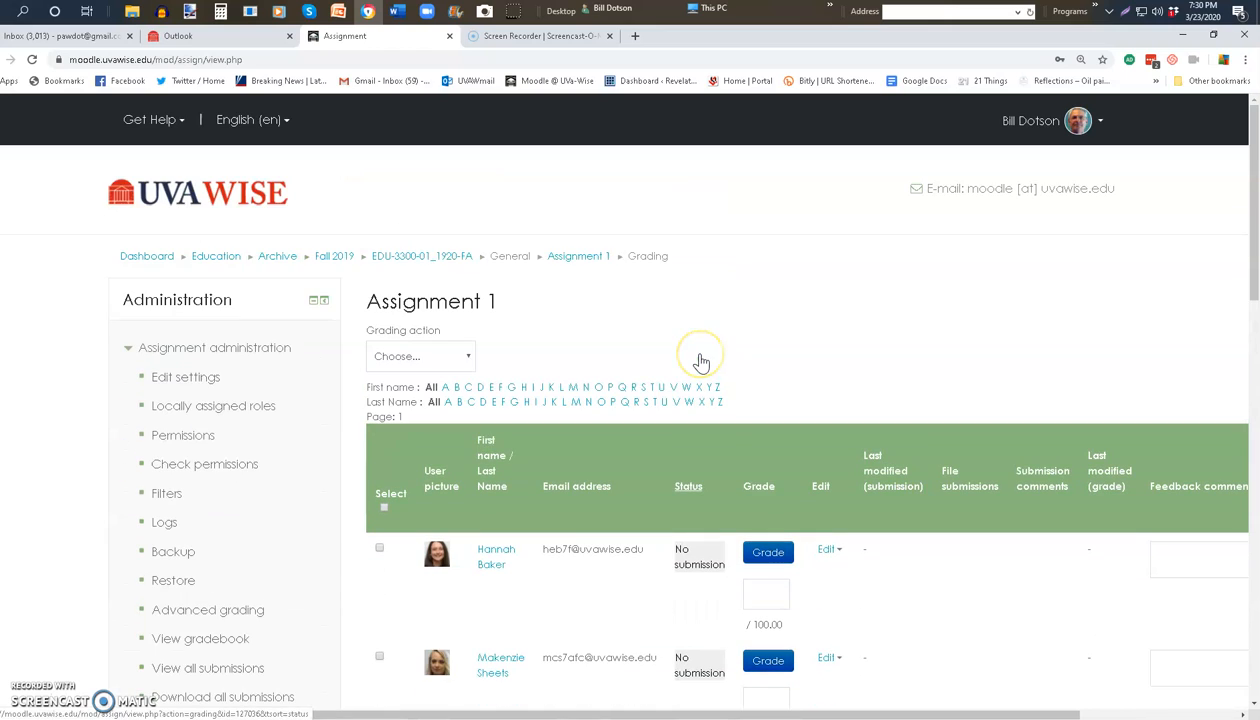
{"action": "left_click", "coordinate": [421, 258]}
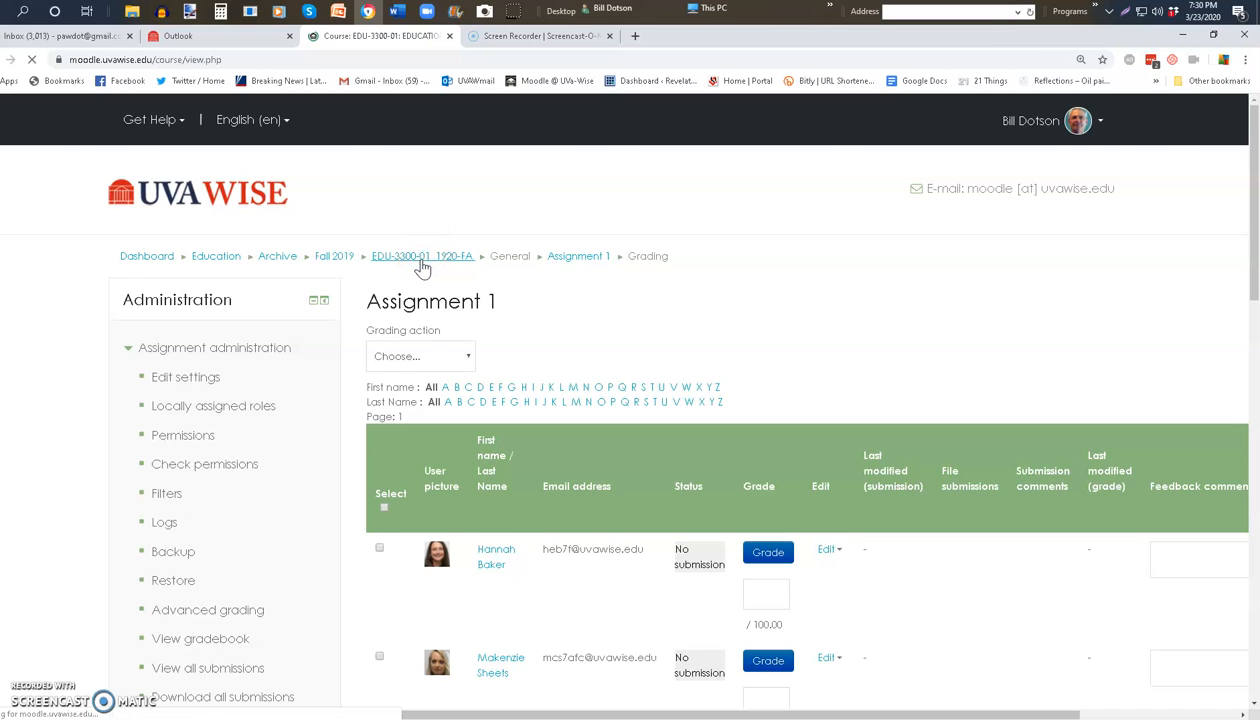